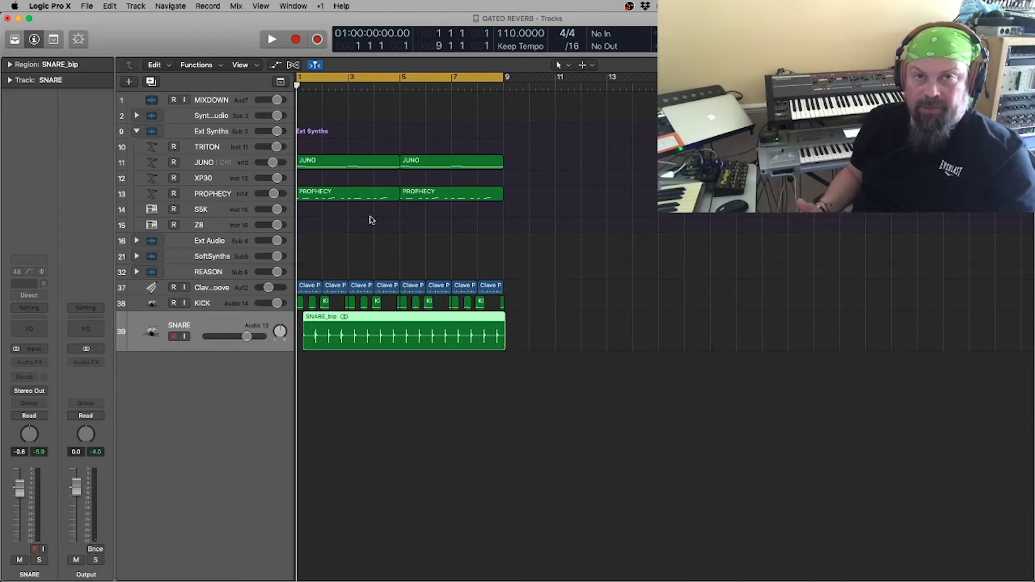
Play the project to audition the snare, then stop and return to the start
key(space)
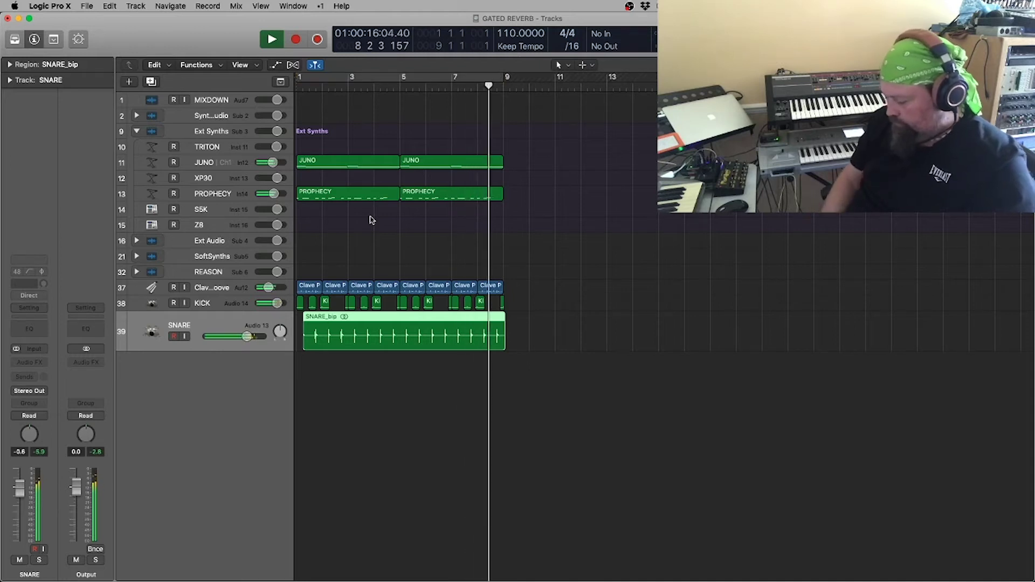
key(space)
key(Return)
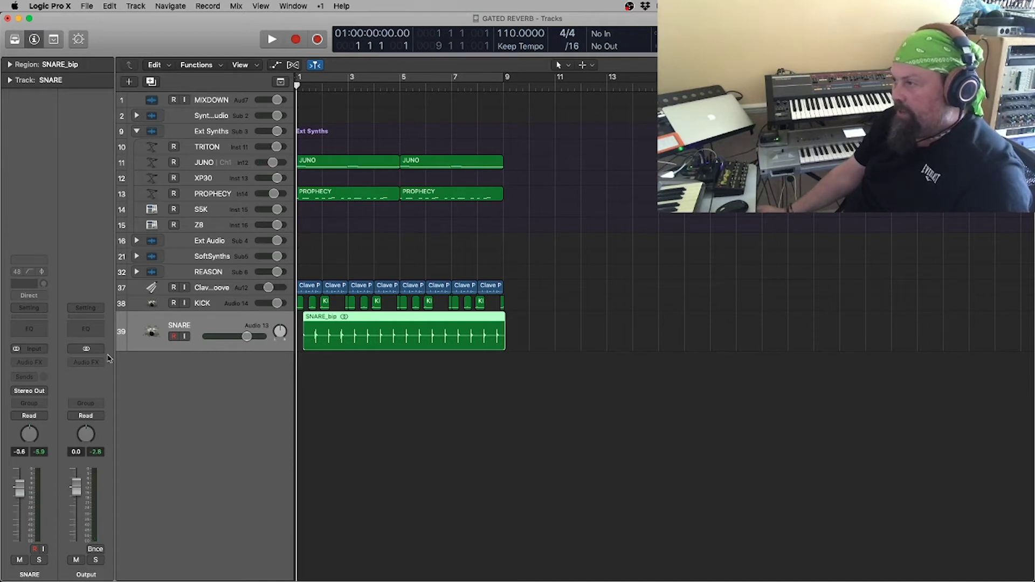
Send the SNARE track to Bus 1 at about -8.4 dB, creating Aux 1
click(34, 379)
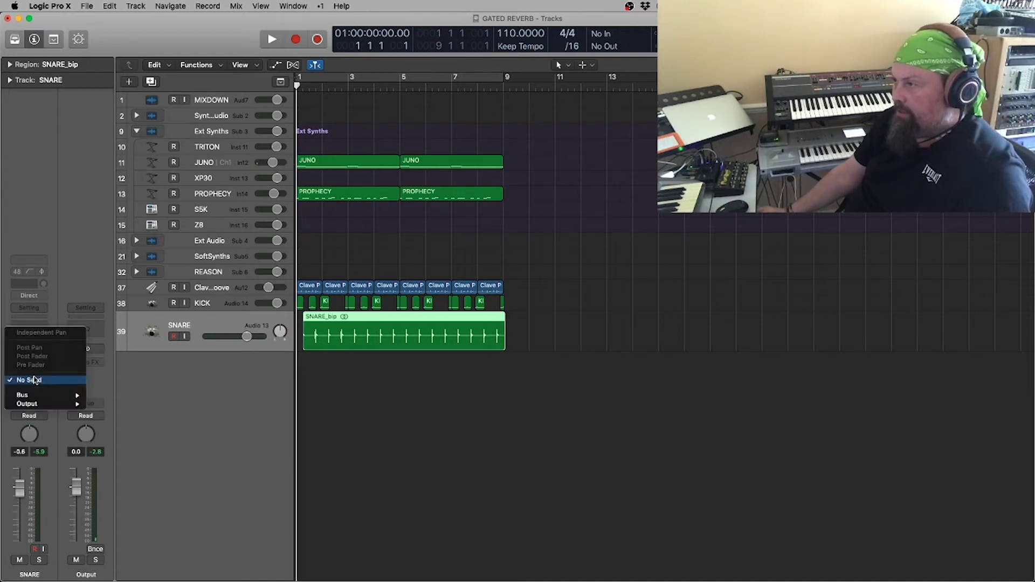
mouse_move(30, 397)
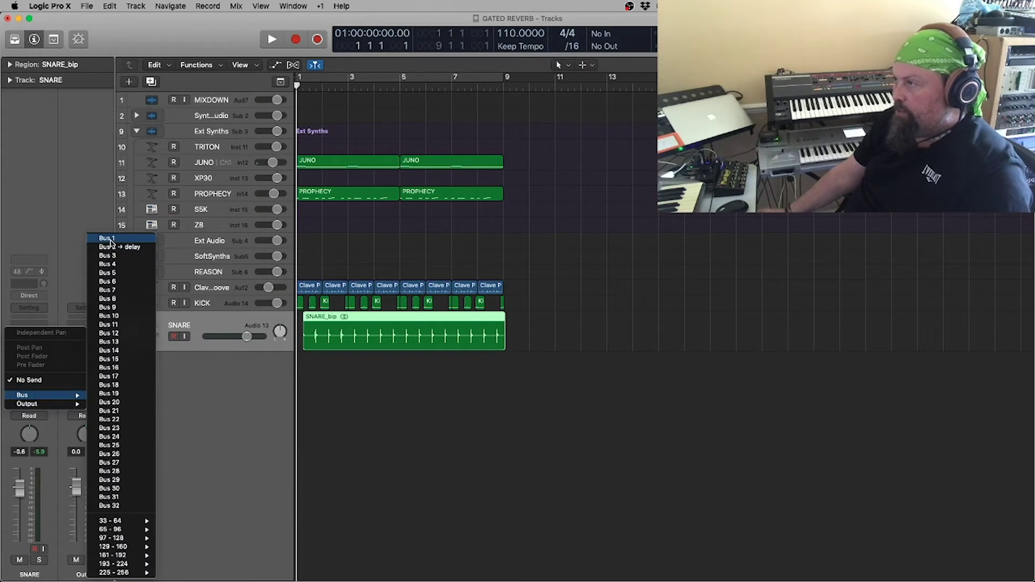
click(108, 239)
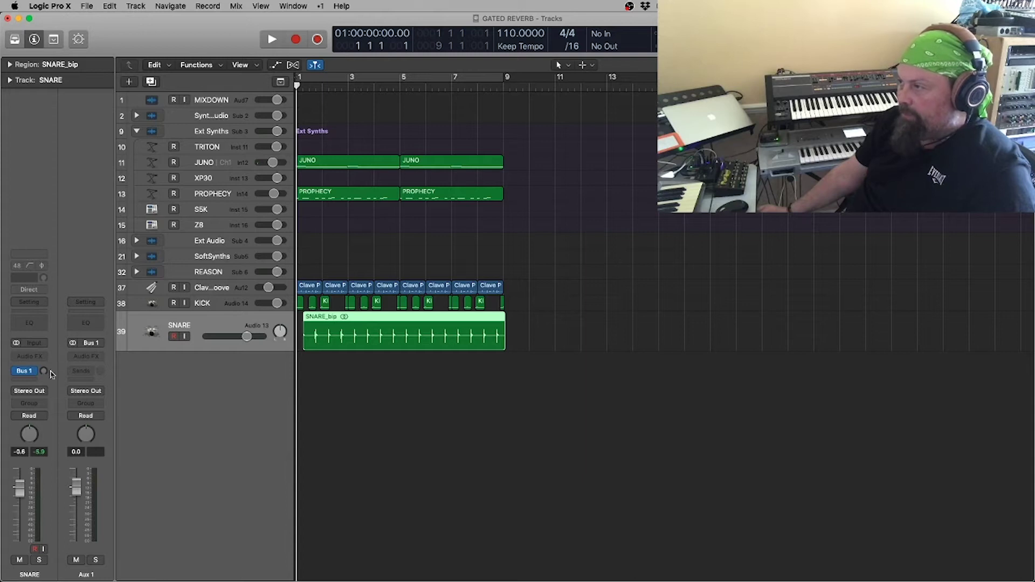
drag(44, 372, 43, 328)
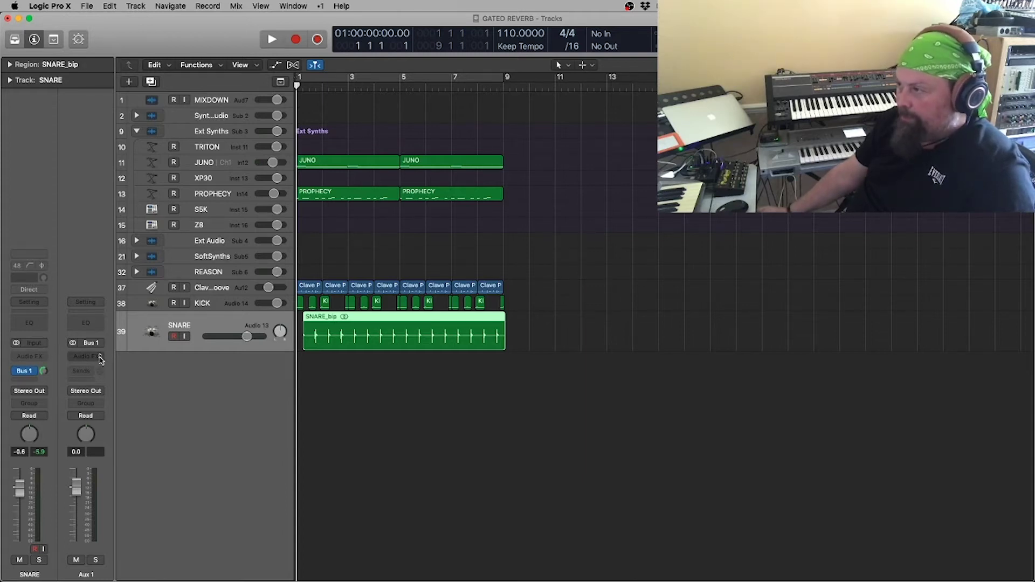
Insert a stereo ChromaVerb on Aux 1, move its window aside and lengthen the Decay
click(99, 358)
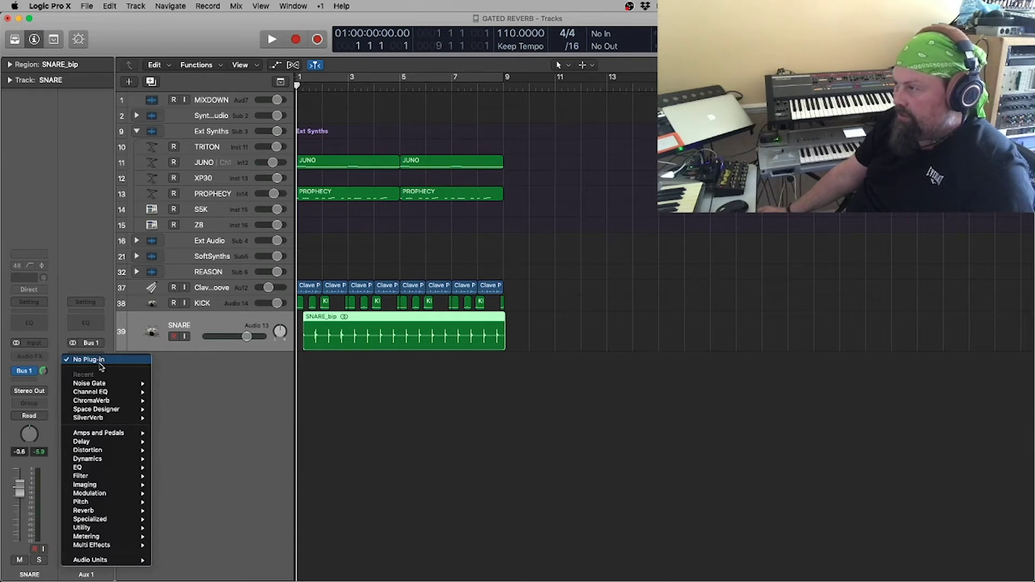
mouse_move(124, 400)
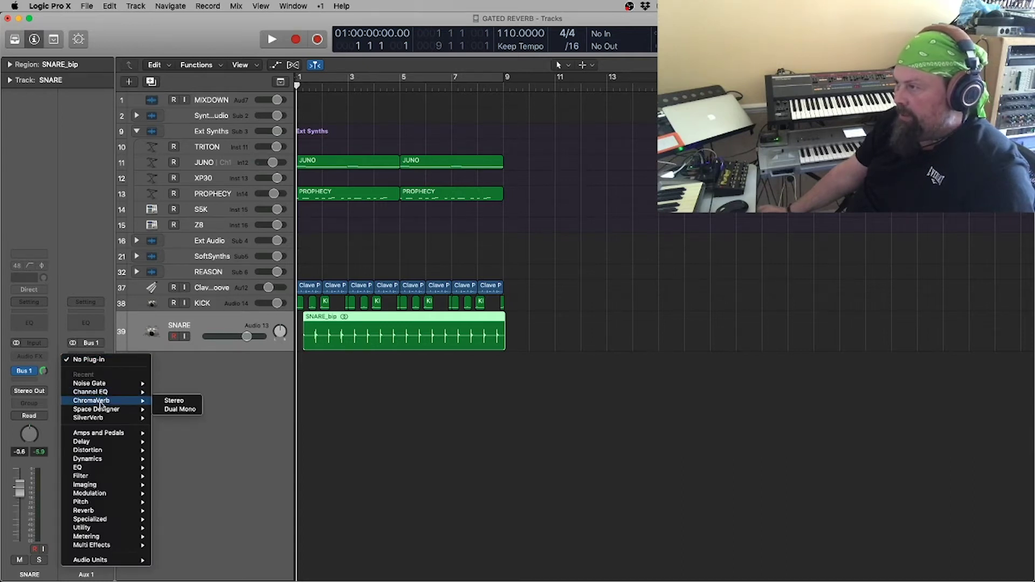
click(170, 403)
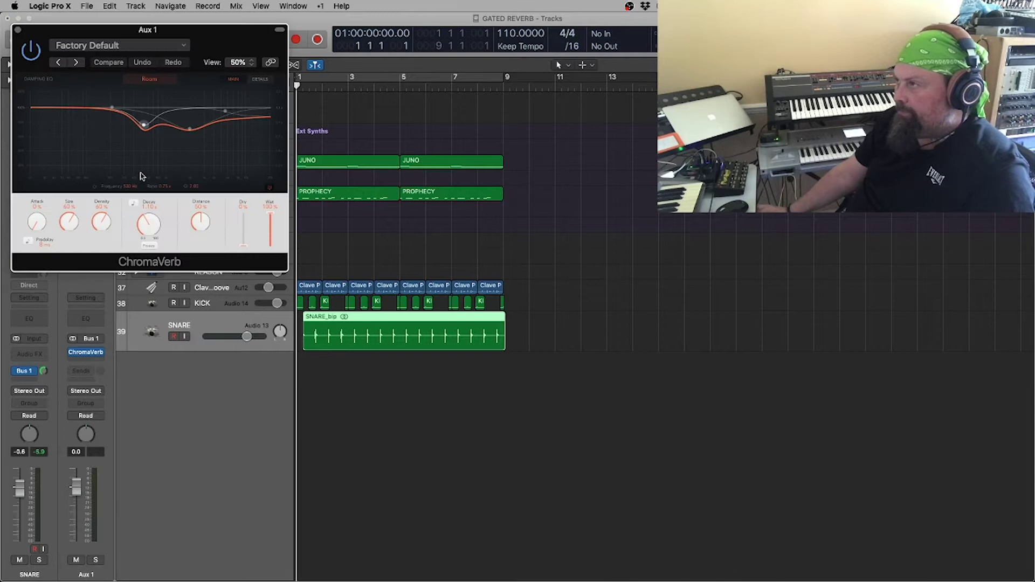
drag(81, 32, 798, 110)
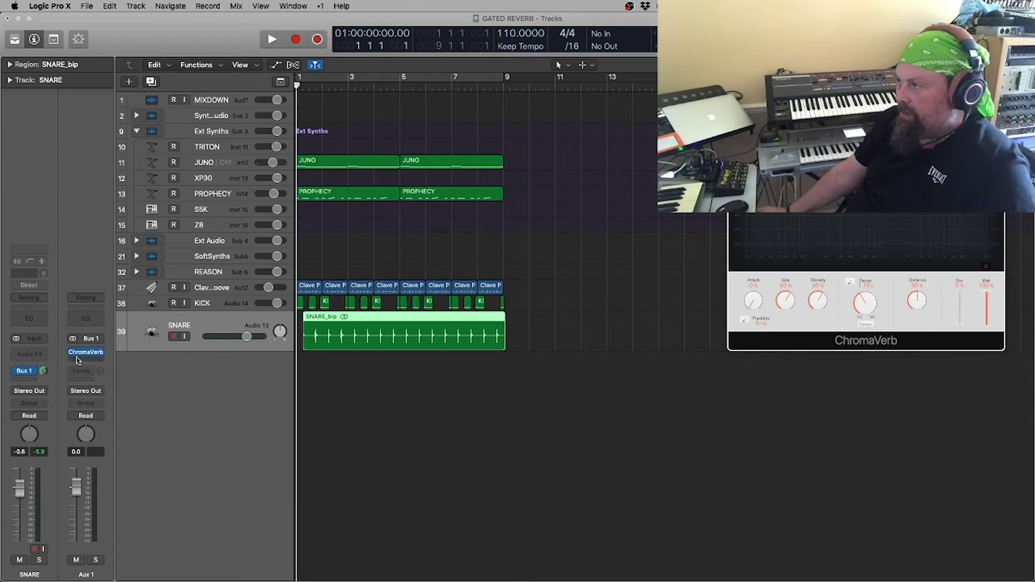
mouse_move(94, 356)
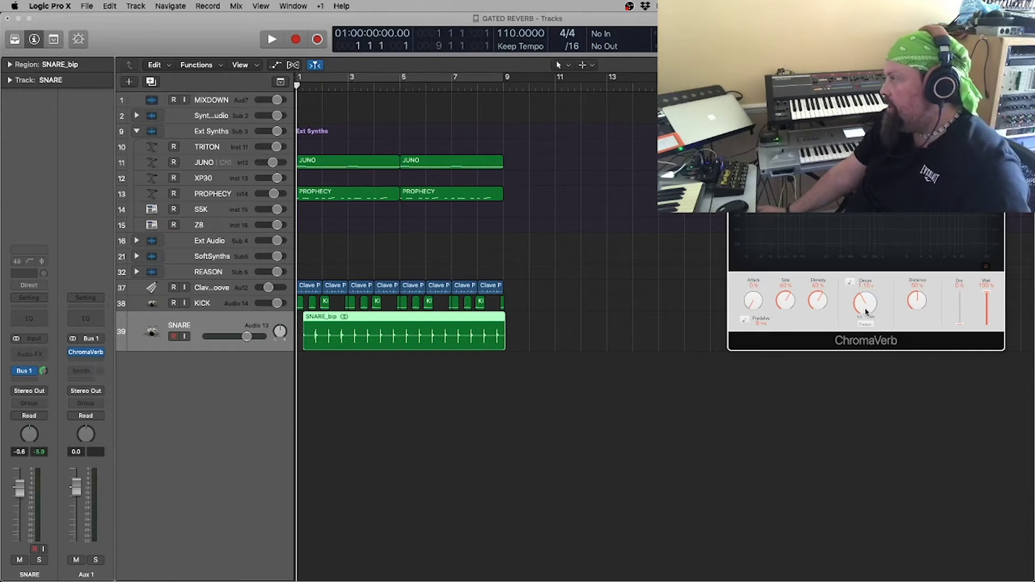
drag(863, 290, 851, 280)
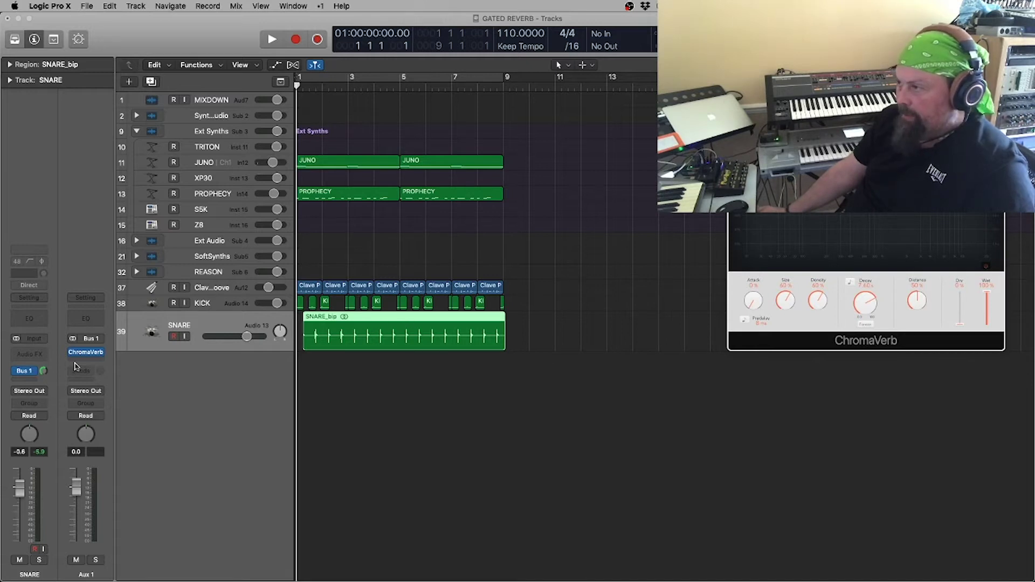
Insert a stereo Channel EQ on Aux 1 after the ChromaVerb
click(95, 353)
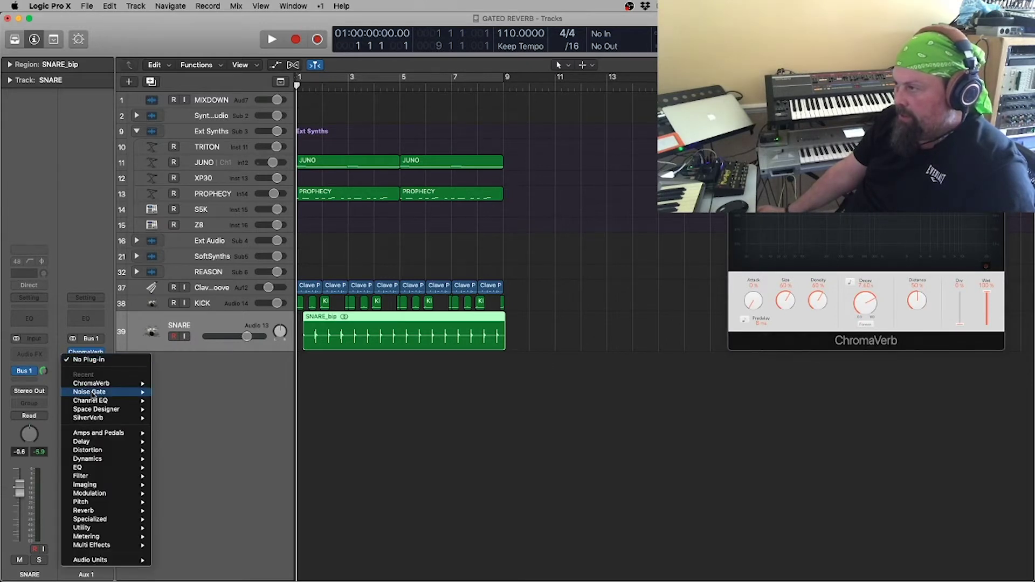
mouse_move(95, 401)
click(172, 400)
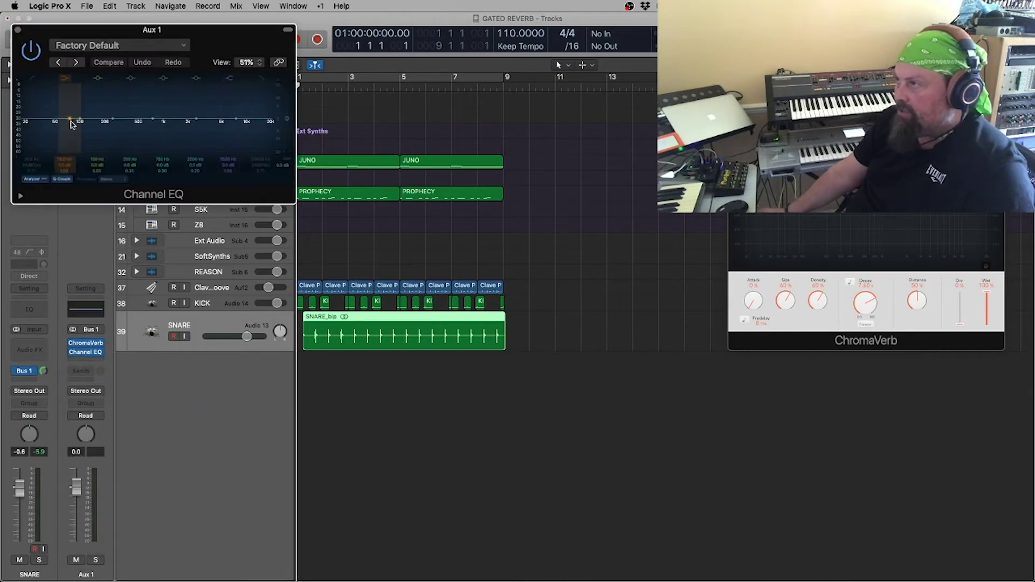
Raise the Channel EQ low-cut band, compare against the original, and fine-tune it during playback
drag(69, 120, 149, 134)
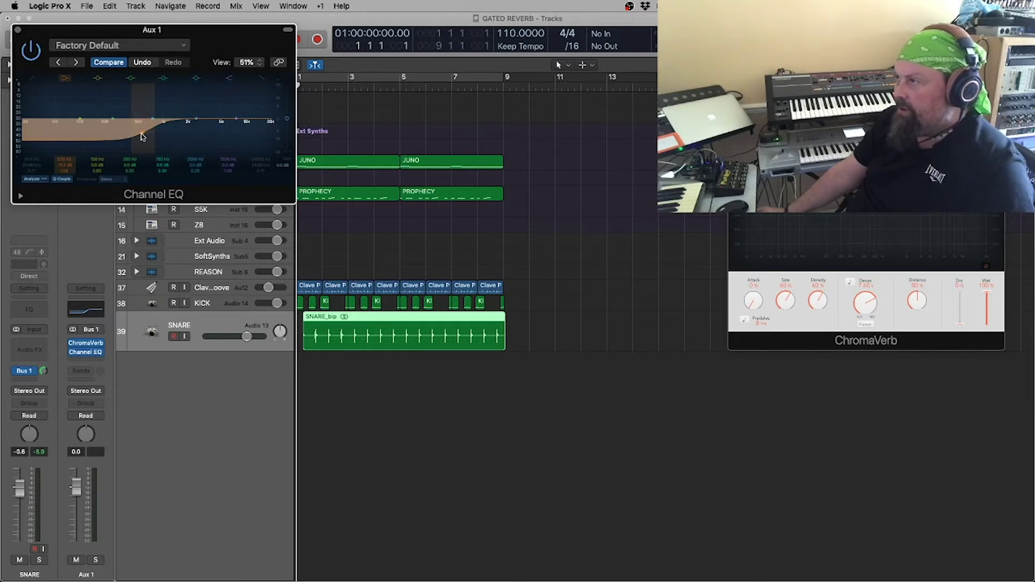
drag(144, 137, 147, 135)
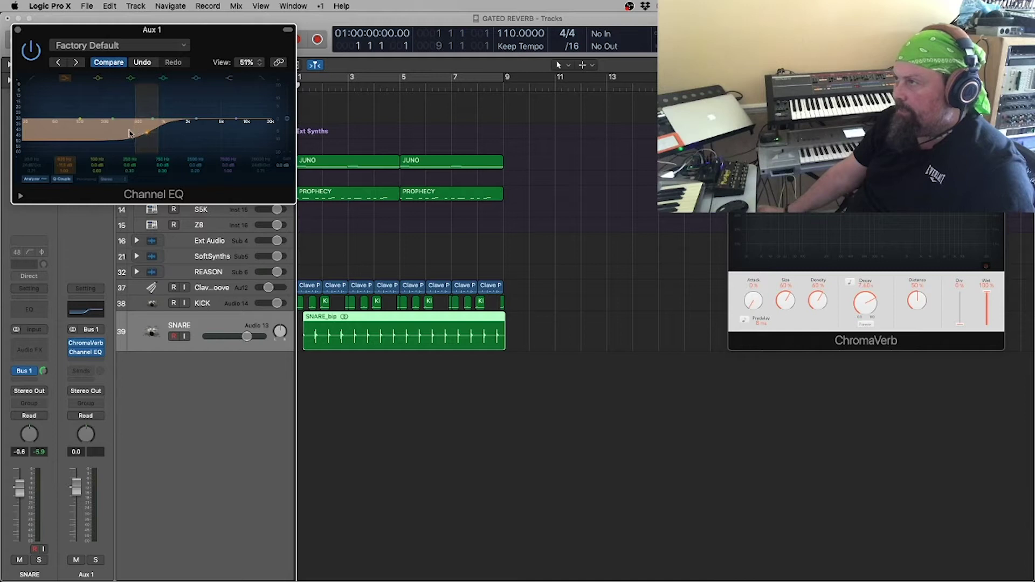
click(99, 58)
click(100, 58)
click(100, 58)
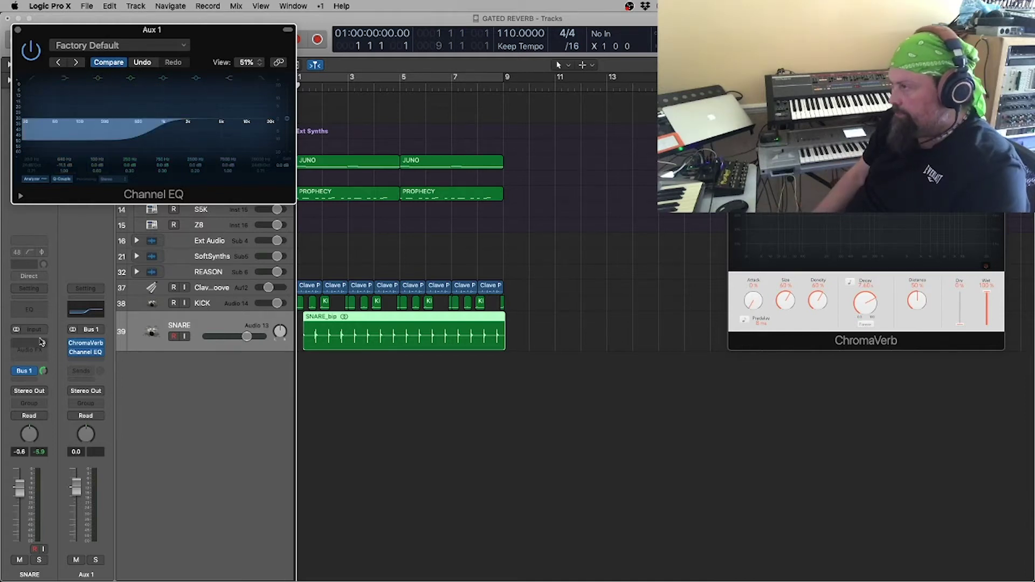
key(space)
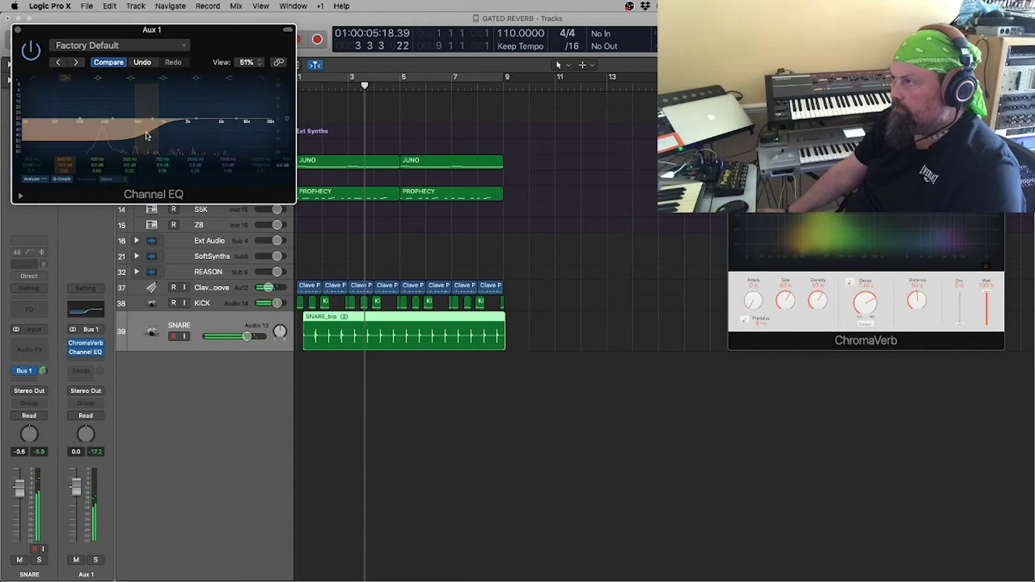
drag(147, 136, 157, 135)
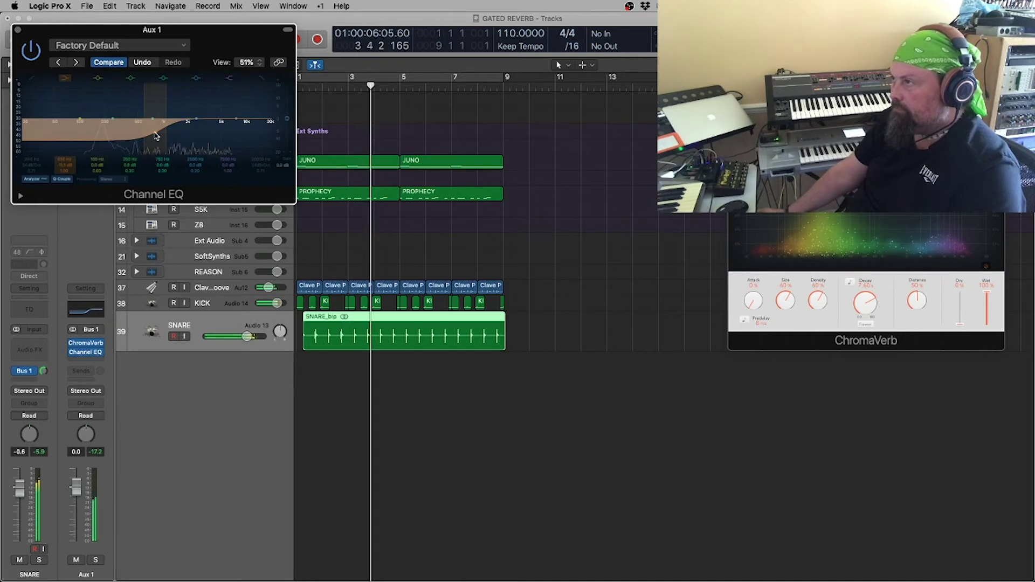
Close the Channel EQ and insert a stereo Noise Gate third on Aux 1, positioned lower right
click(19, 30)
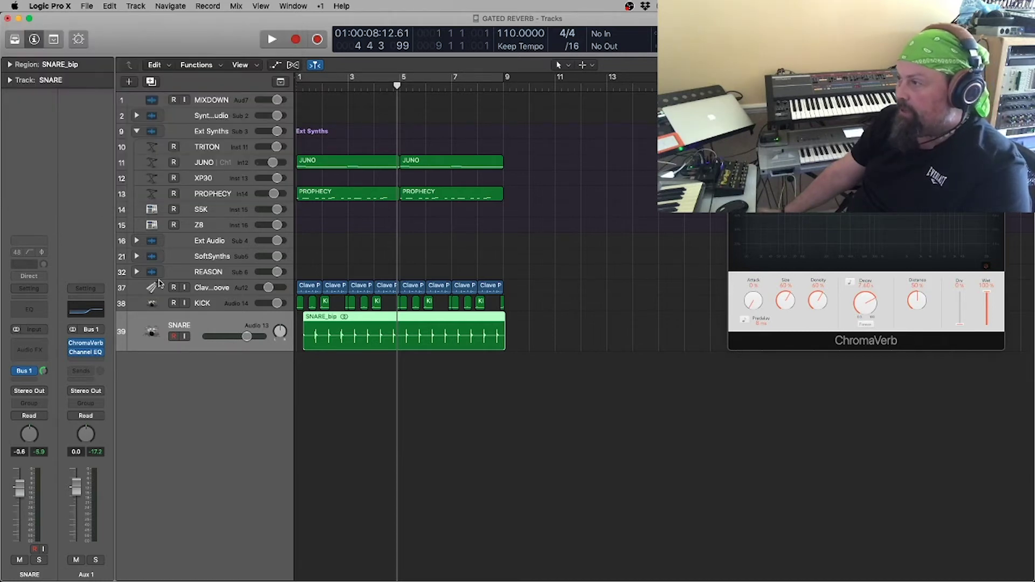
click(94, 361)
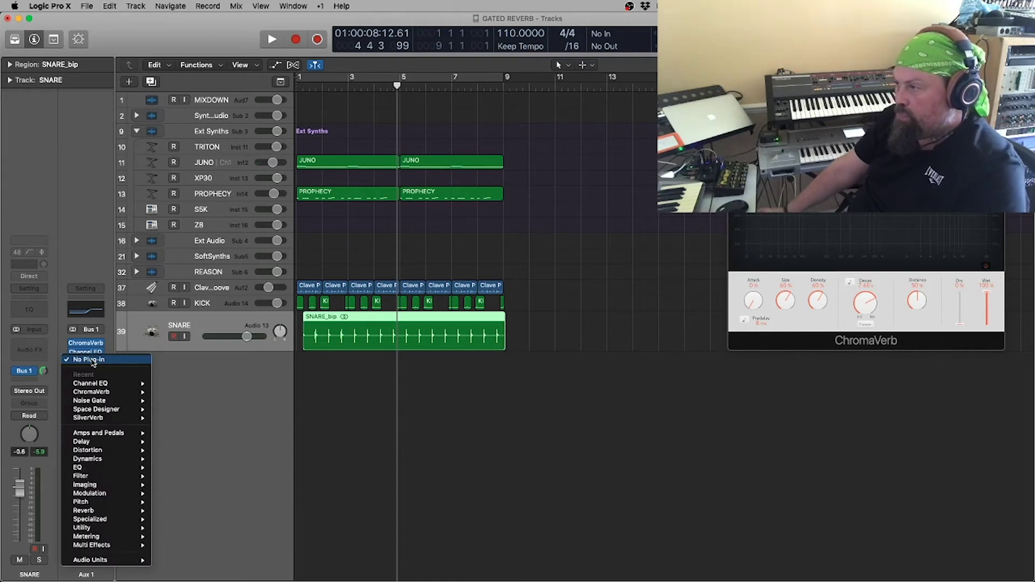
mouse_move(97, 402)
click(156, 401)
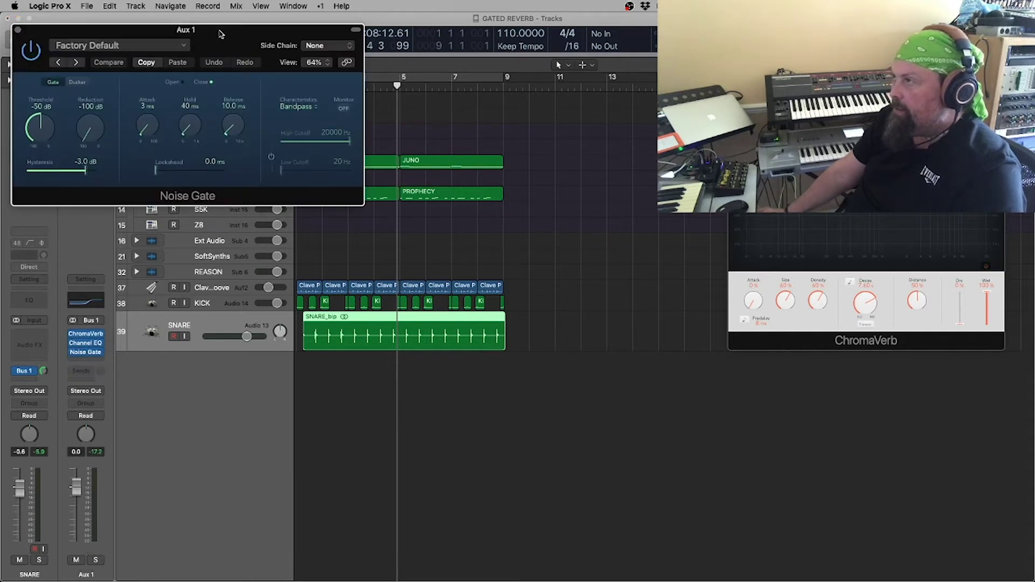
drag(221, 31, 852, 368)
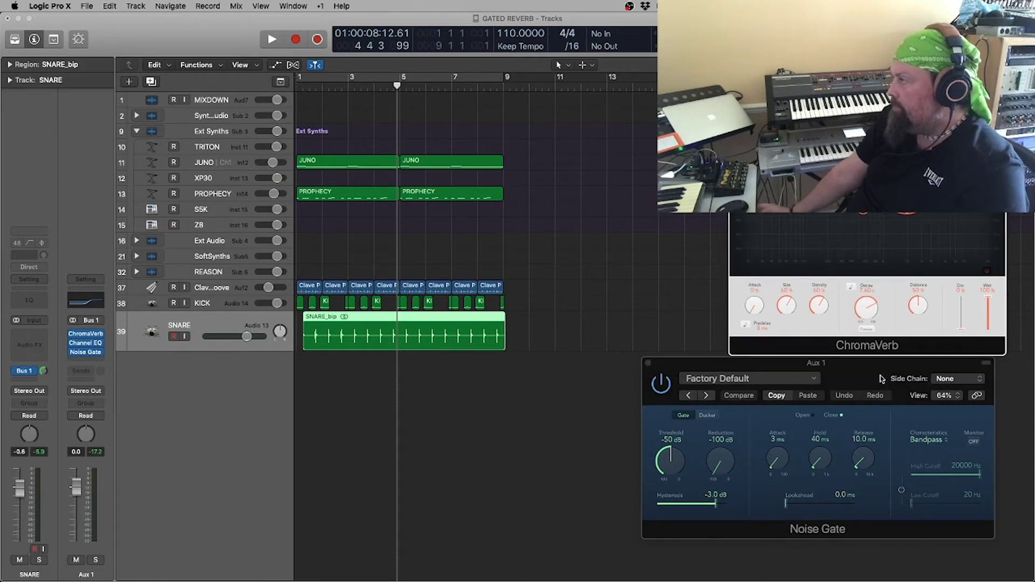
drag(882, 372, 894, 372)
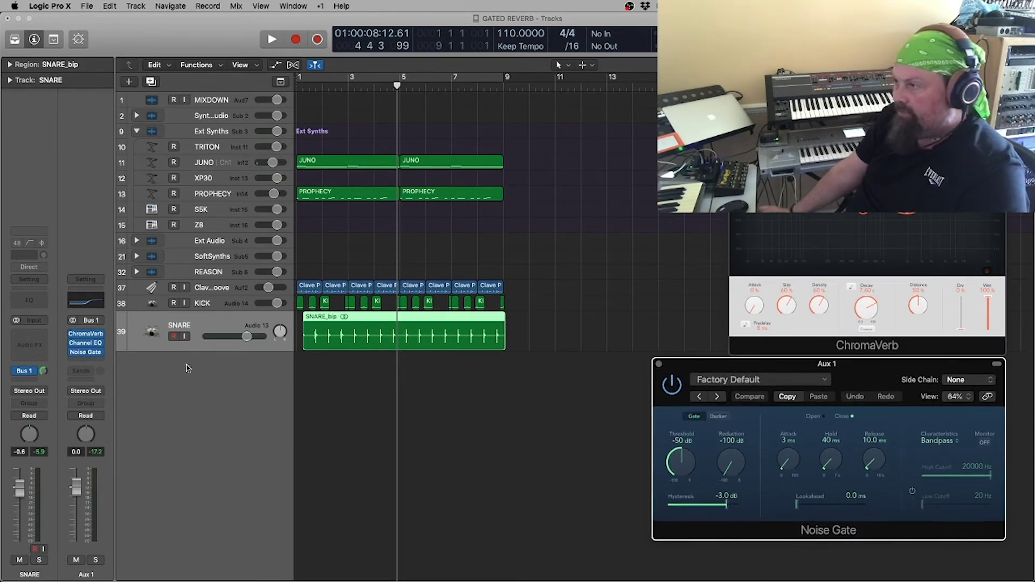
Add a second SNARE send to Bus 32 at -3.0 dB, creating Aux 4
click(24, 381)
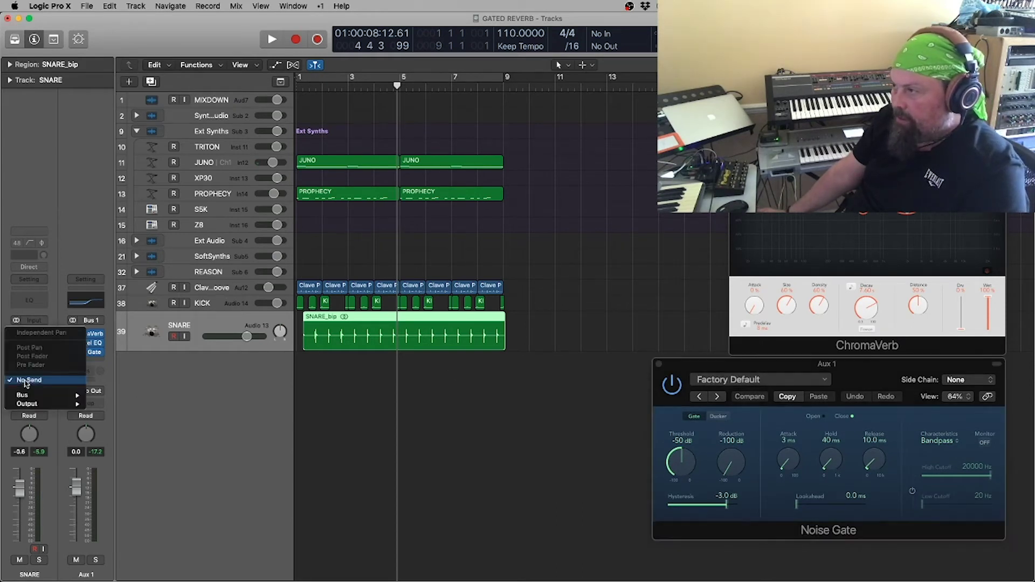
mouse_move(24, 397)
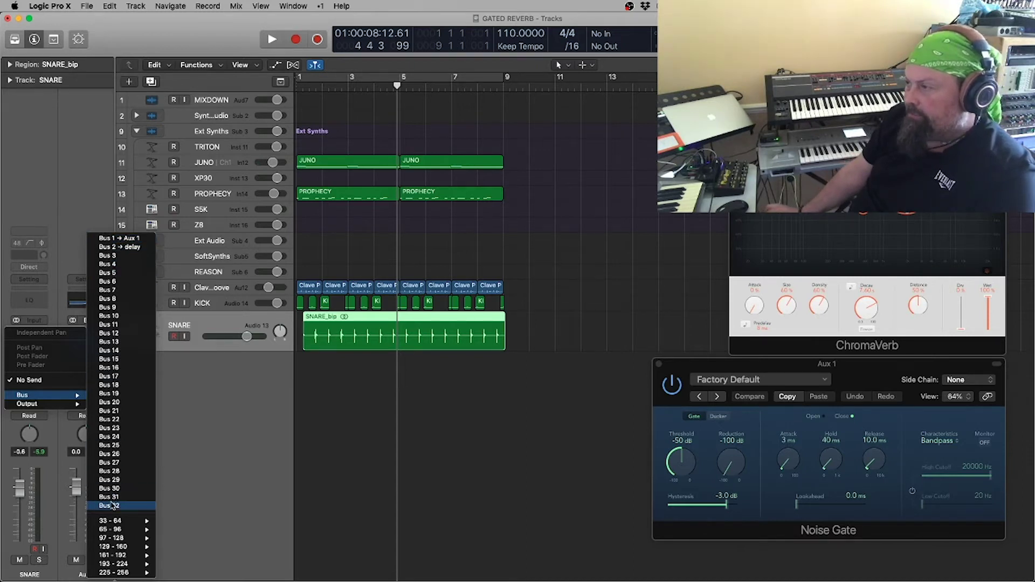
click(111, 505)
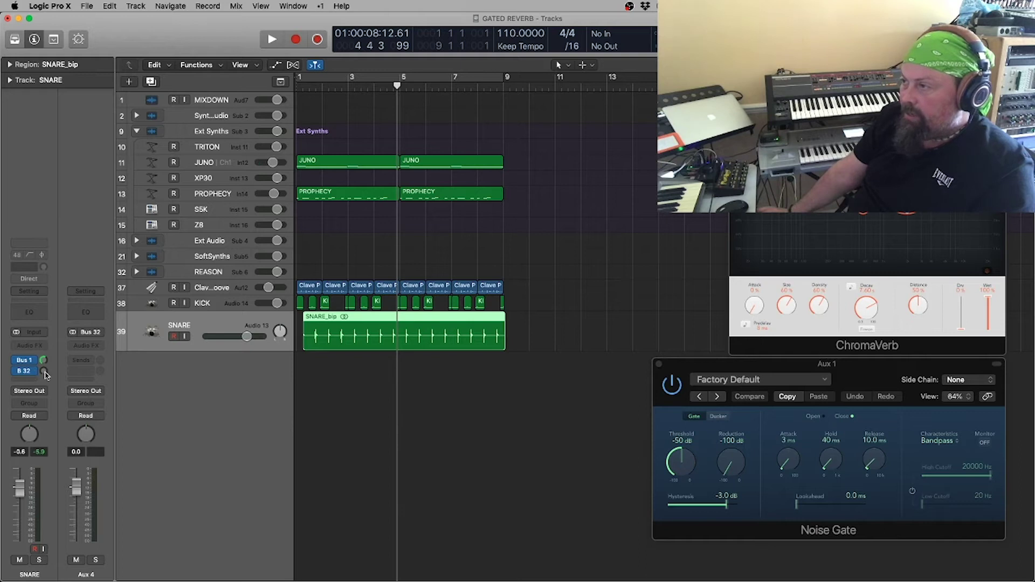
drag(45, 376, 37, 298)
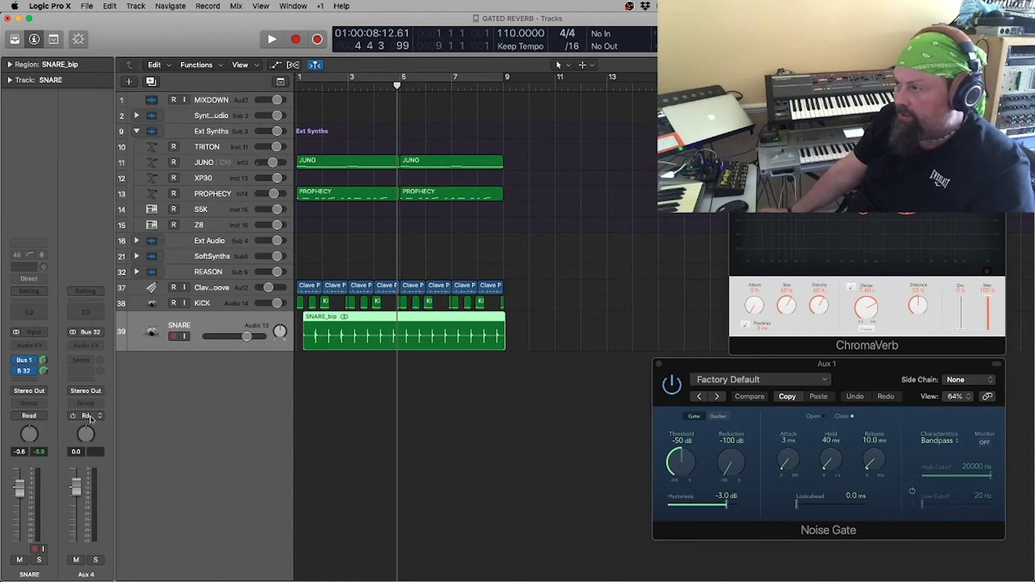
Clear Aux 4's output, then delete the Aux 4 strip in the full mixer, confirming the warning
click(90, 392)
click(95, 416)
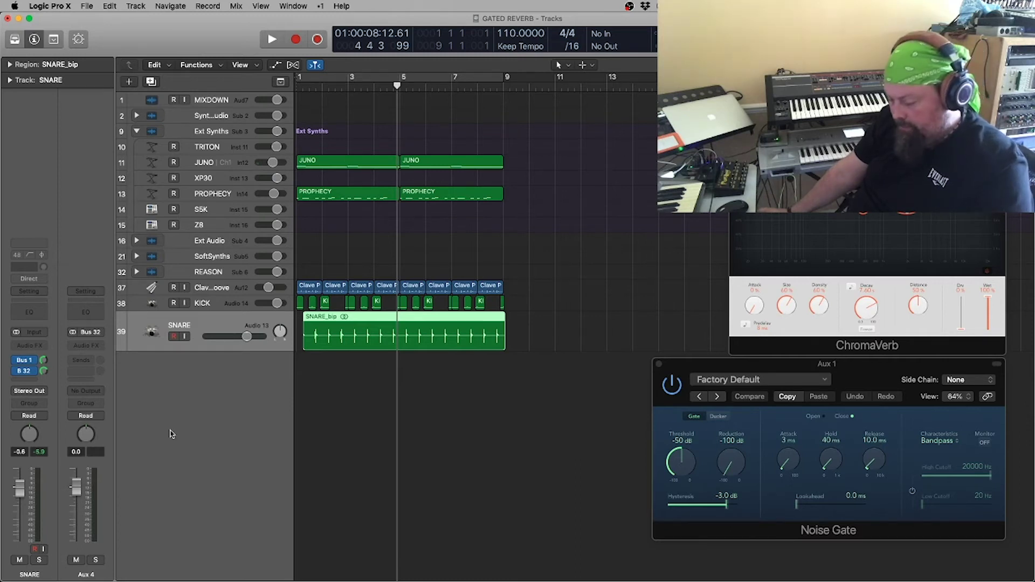
key(x)
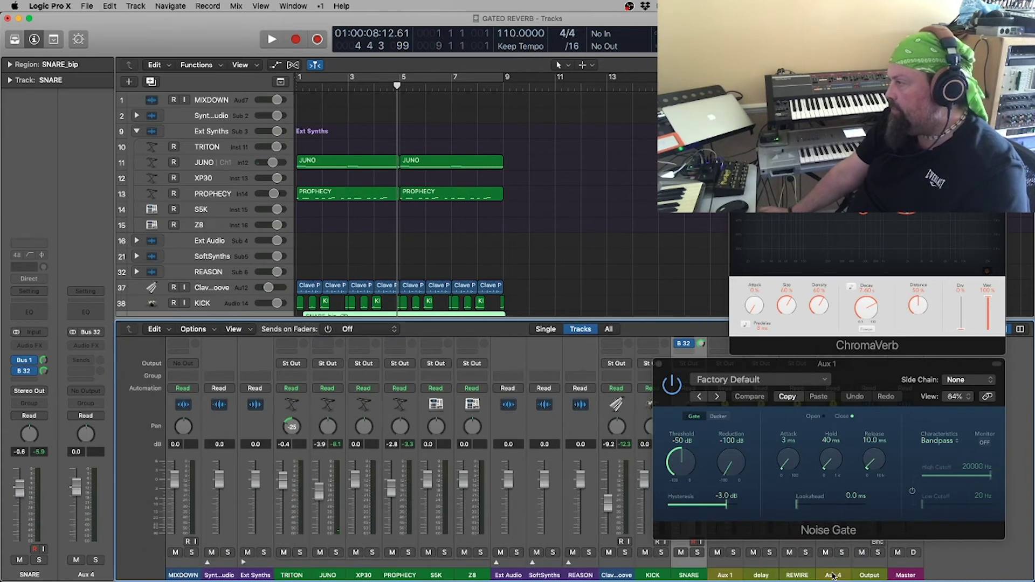
click(833, 576)
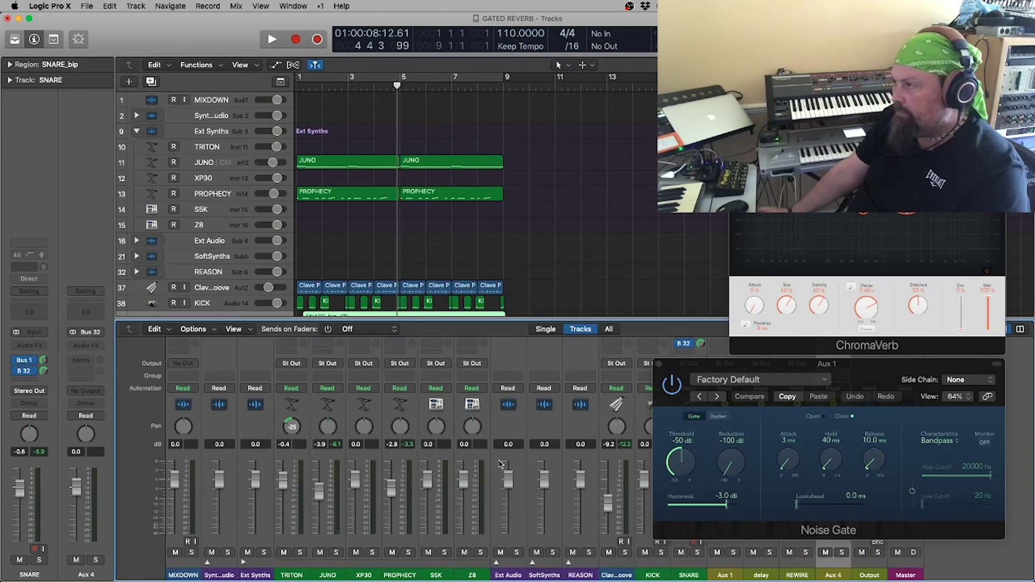
click(170, 330)
click(176, 467)
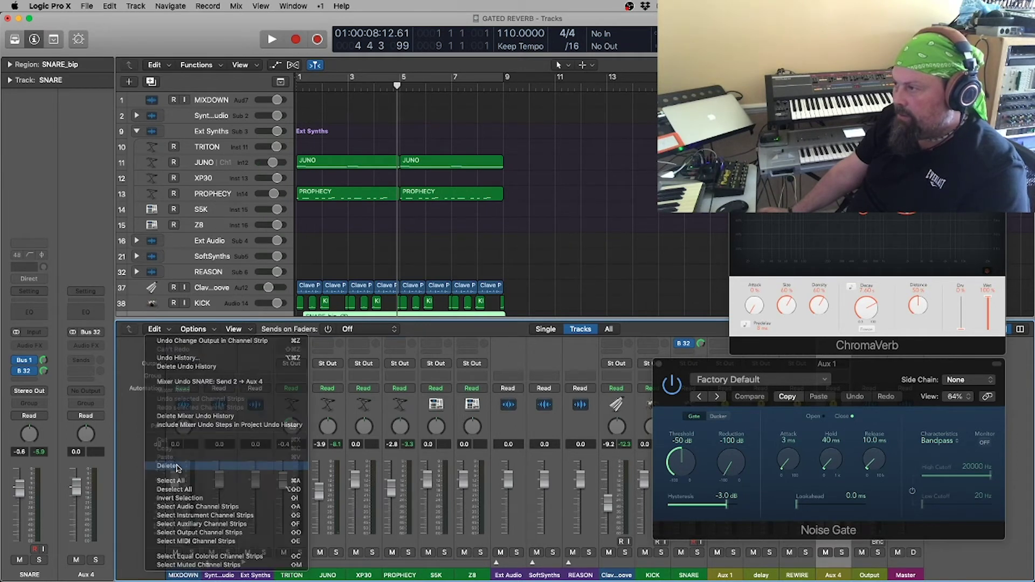
click(520, 201)
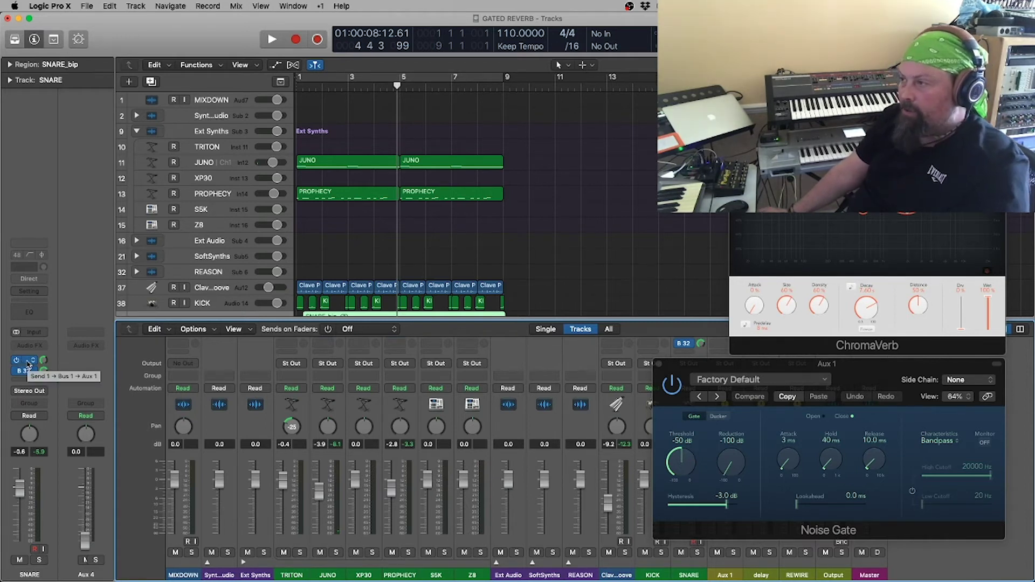
Open and dismiss the SNARE's Bus 1 send menu to show the Aux 1 return strip
click(28, 365)
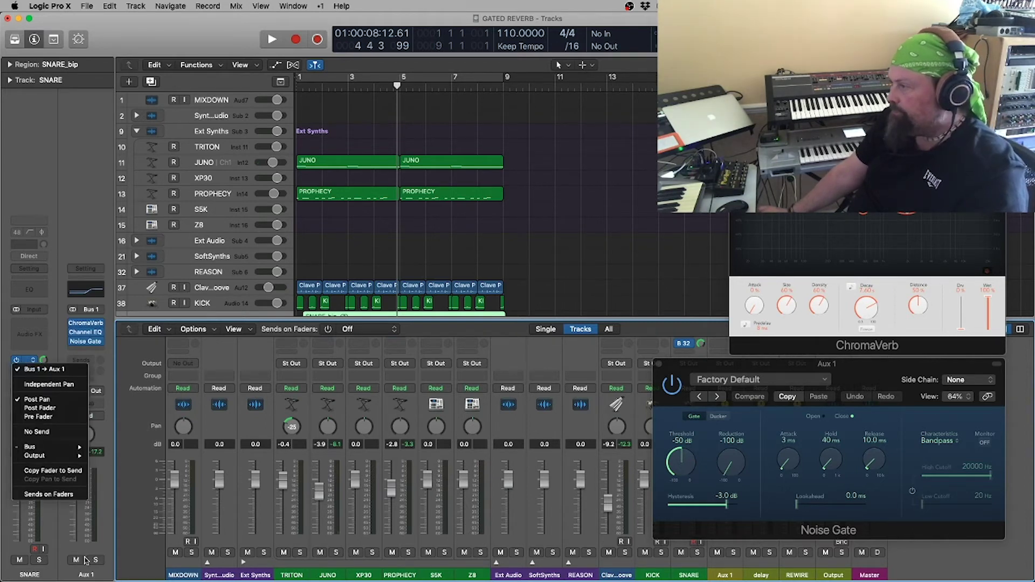
click(110, 357)
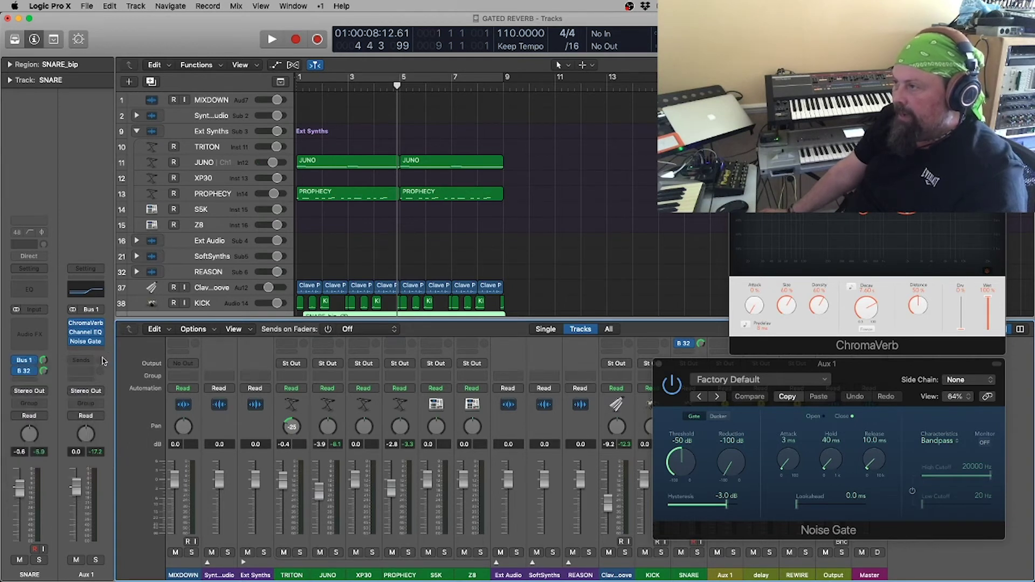
mouse_move(36, 375)
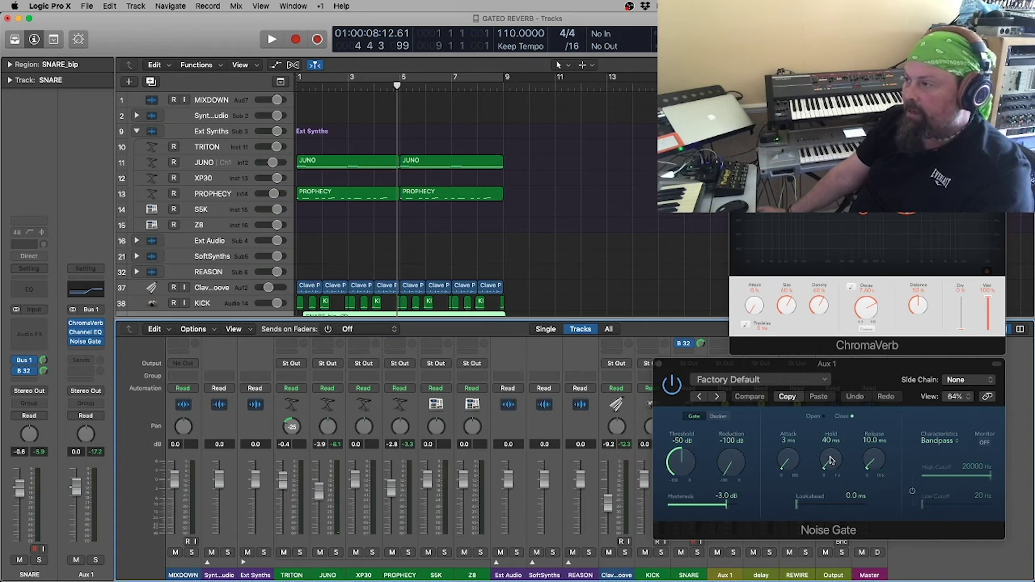
Switch the SNARE's Bus 32 send to Pre Fader
click(33, 372)
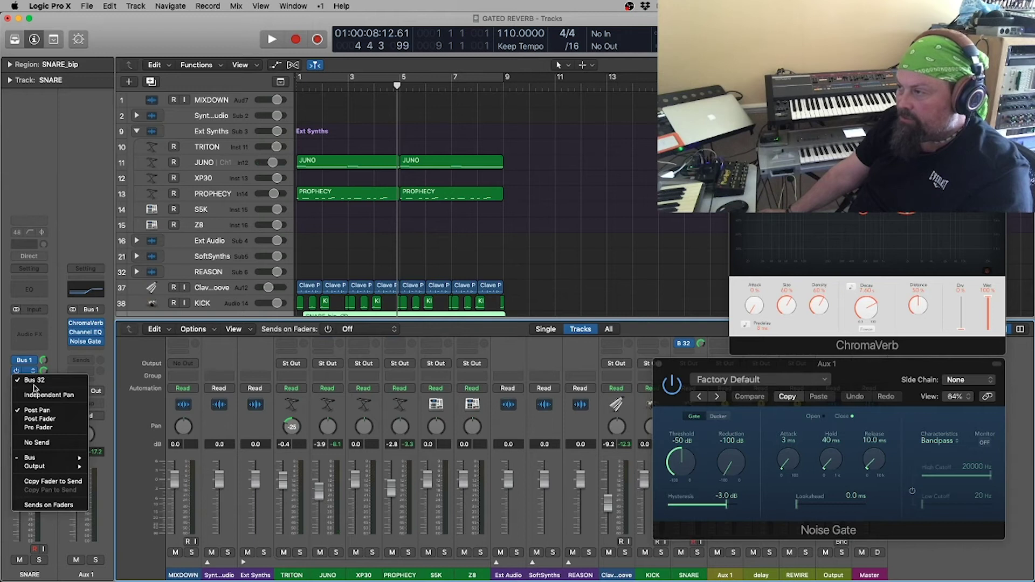
click(39, 428)
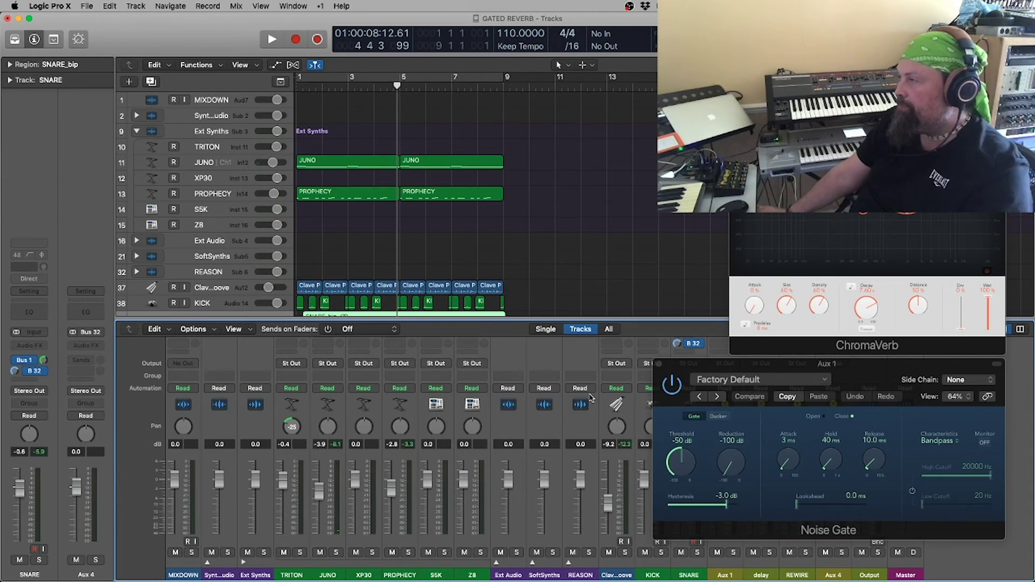
Set the Noise Gate threshold to -8 dB, hide the mixer and play the snare
drag(690, 483, 685, 465)
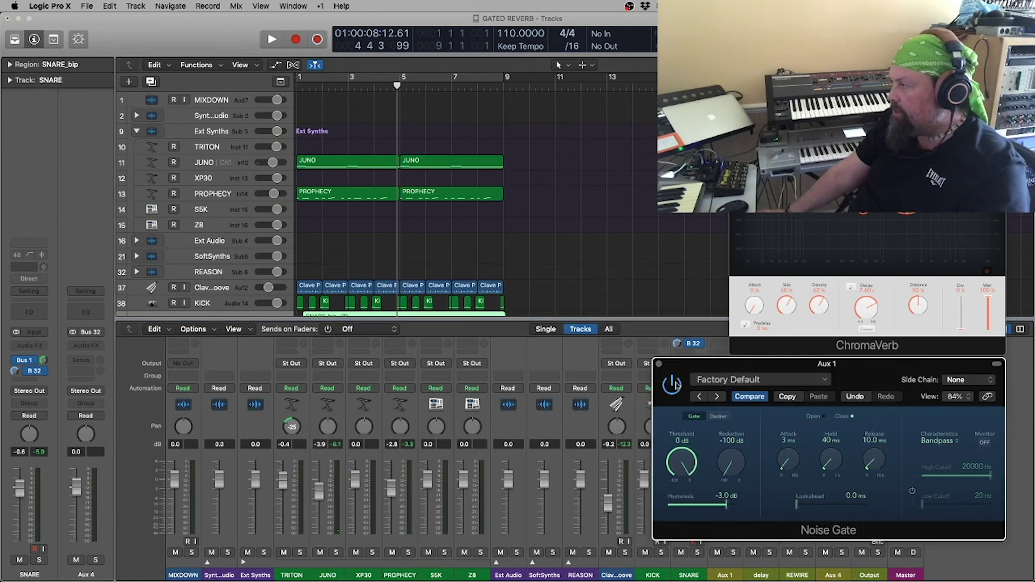
drag(678, 380, 681, 409)
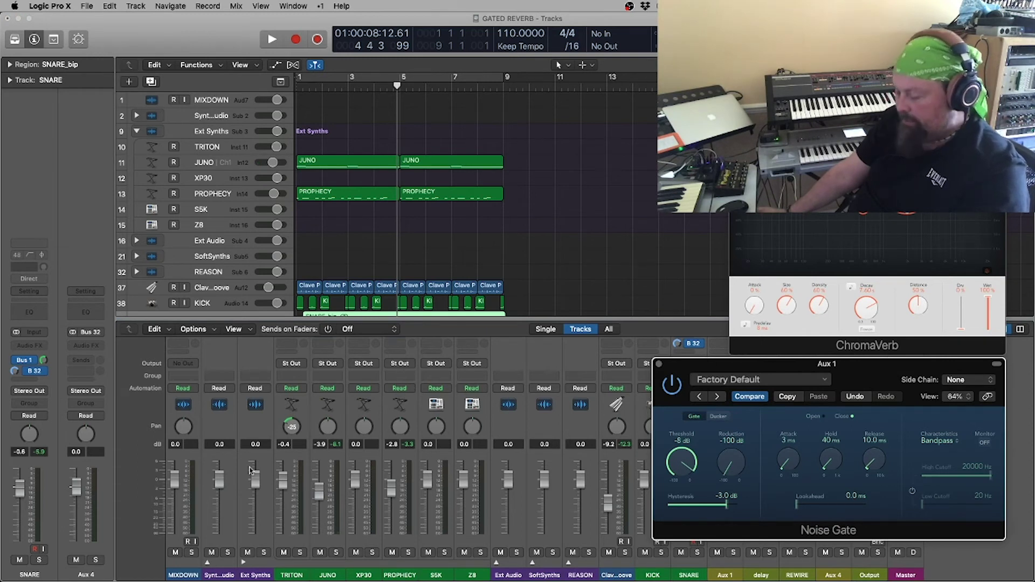
key(x)
key(space)
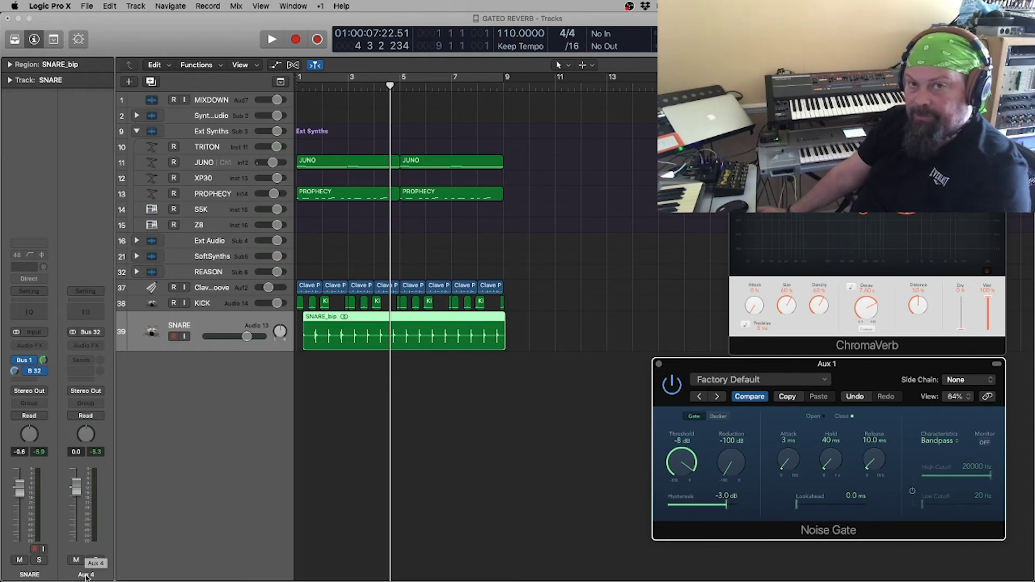
Delete the reappeared Aux 4 strip in the mixer, confirming the warning, then hide the mixer
key(x)
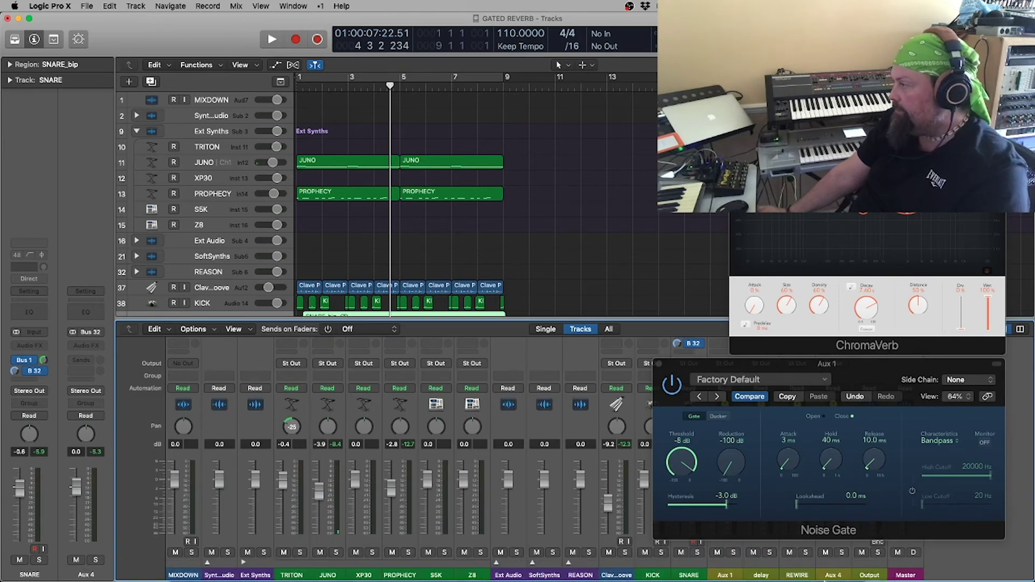
click(840, 573)
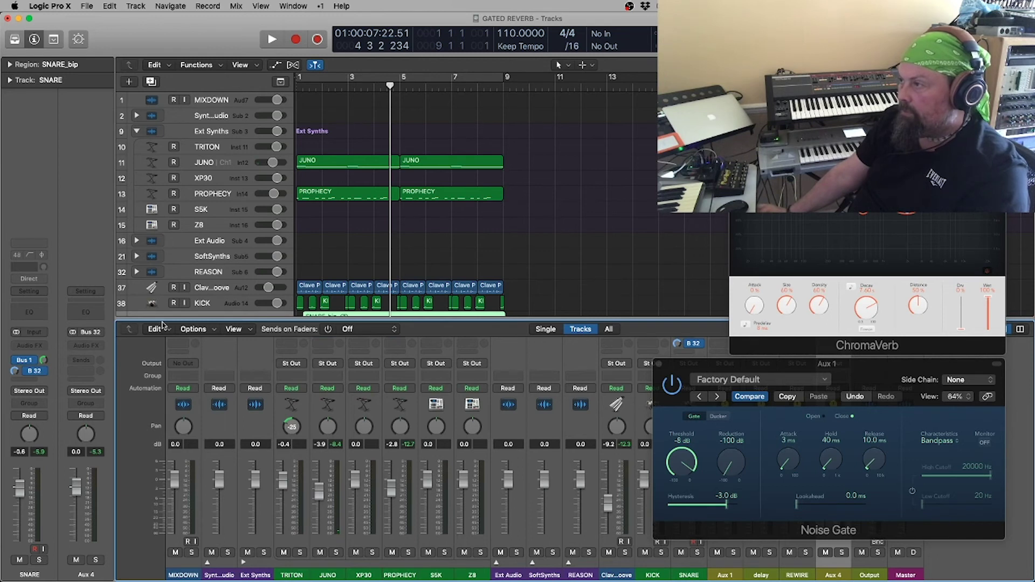
click(162, 327)
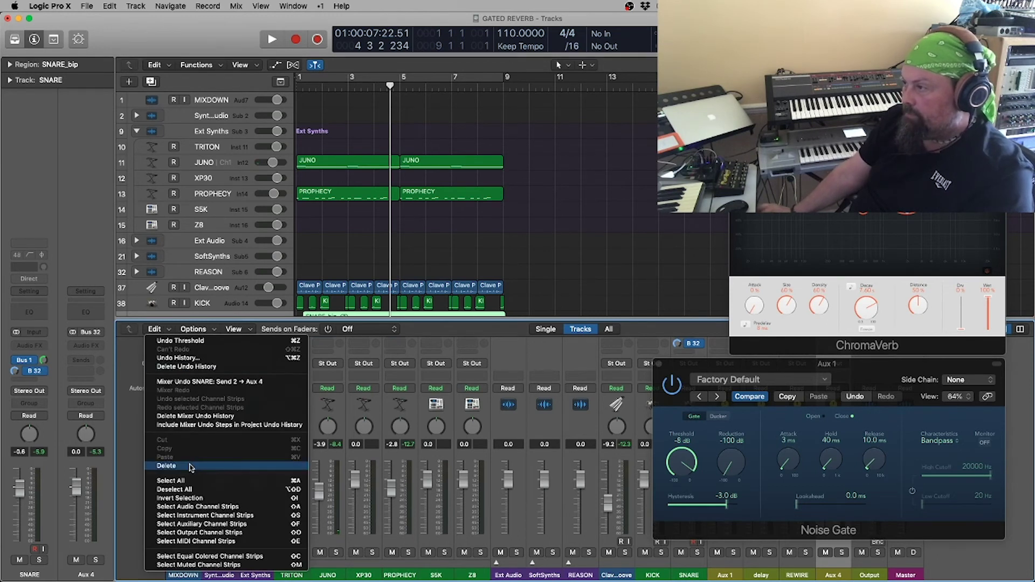
click(190, 466)
click(514, 200)
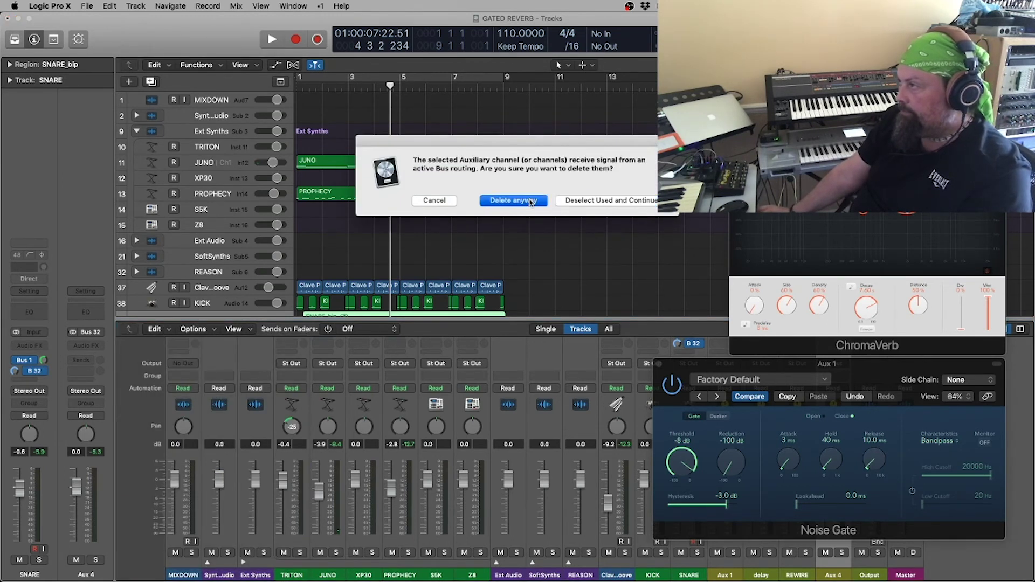
key(x)
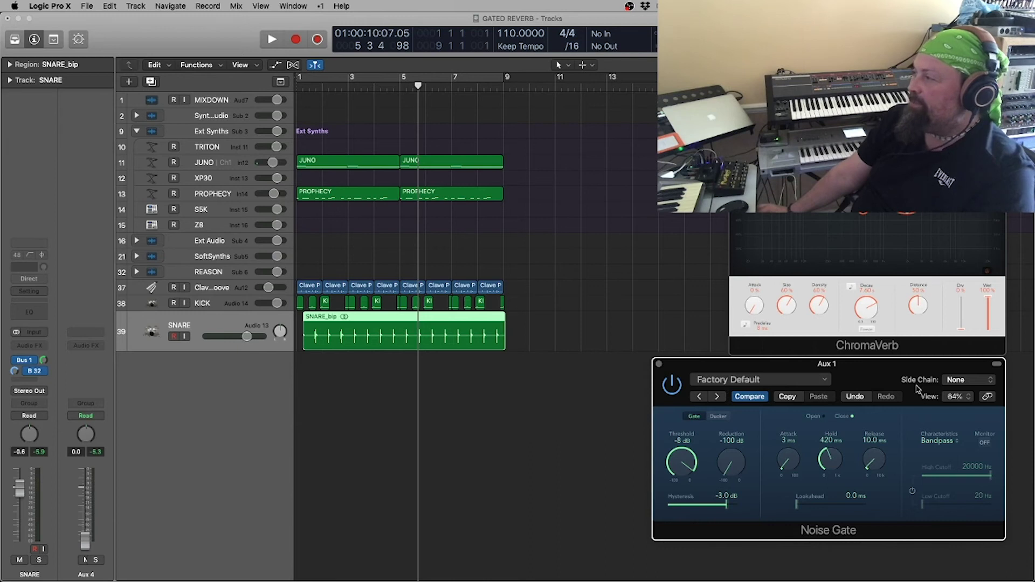
Set the Aux 1 Noise Gate's side-chain source to Bus 32 ← SNARE
click(958, 381)
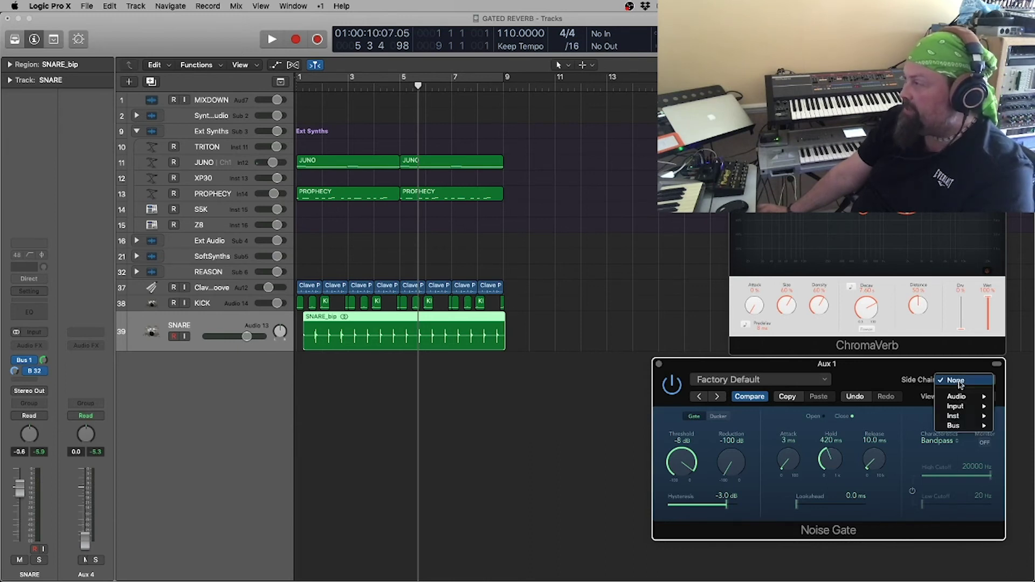
mouse_move(966, 429)
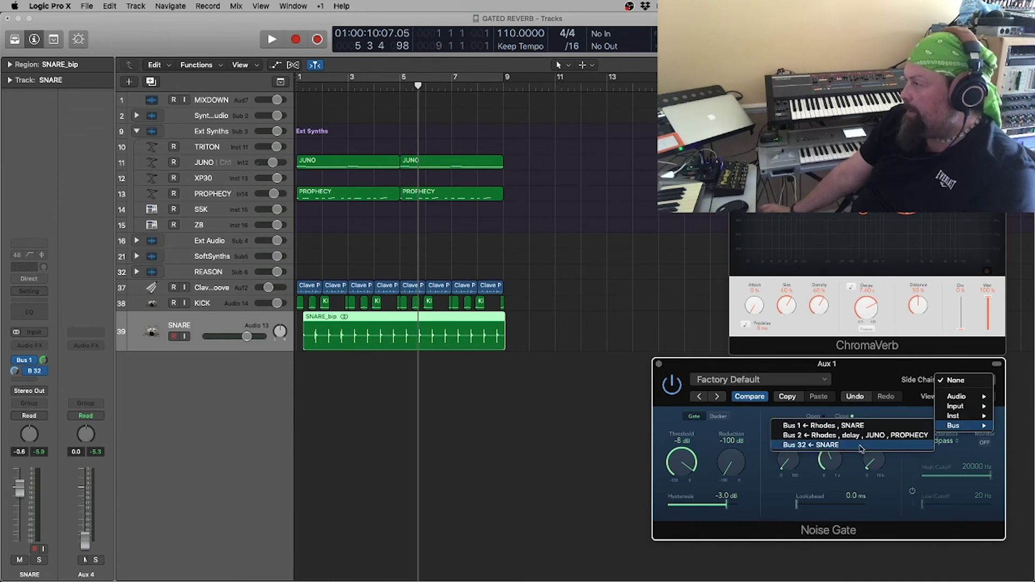
click(861, 445)
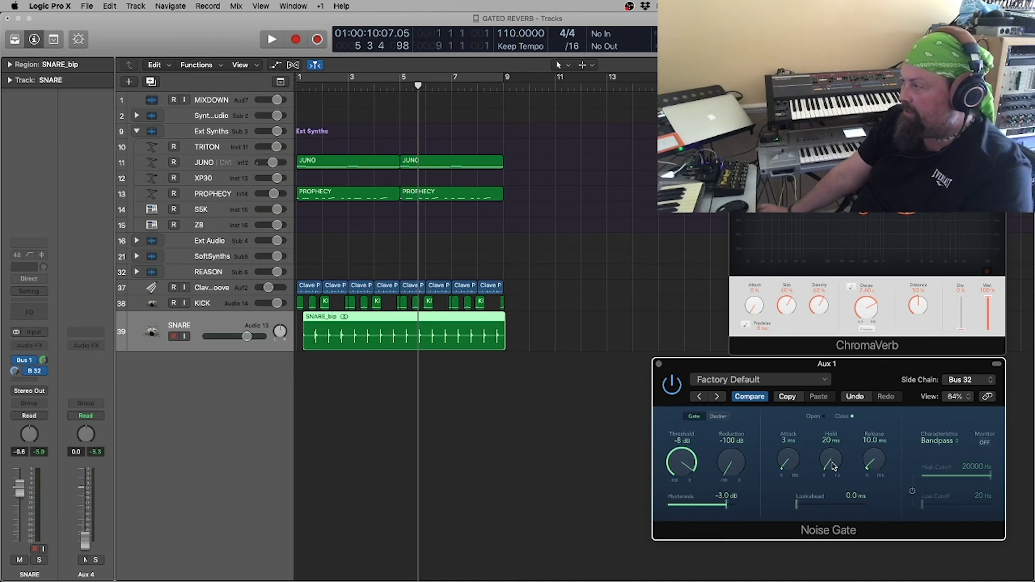
Play from bar 1 and raise the Noise Gate's hold to 530 ms
key(Return)
key(space)
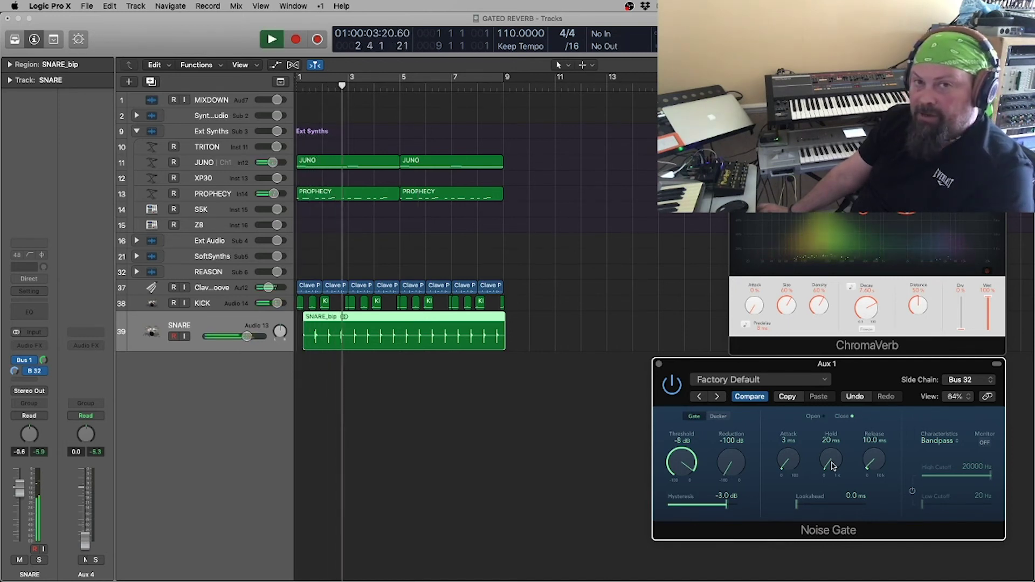
drag(833, 467, 830, 422)
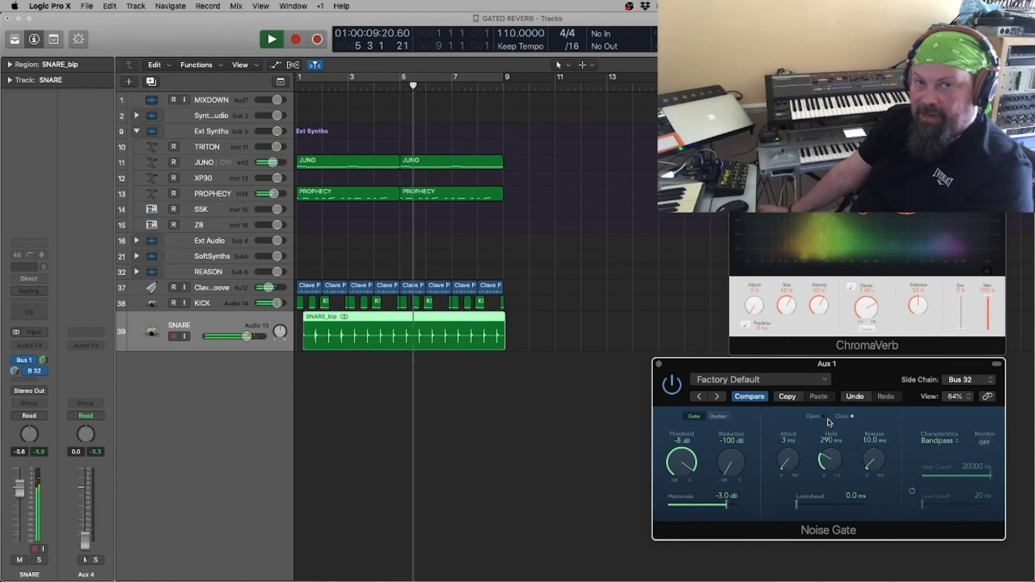
drag(841, 473, 863, 429)
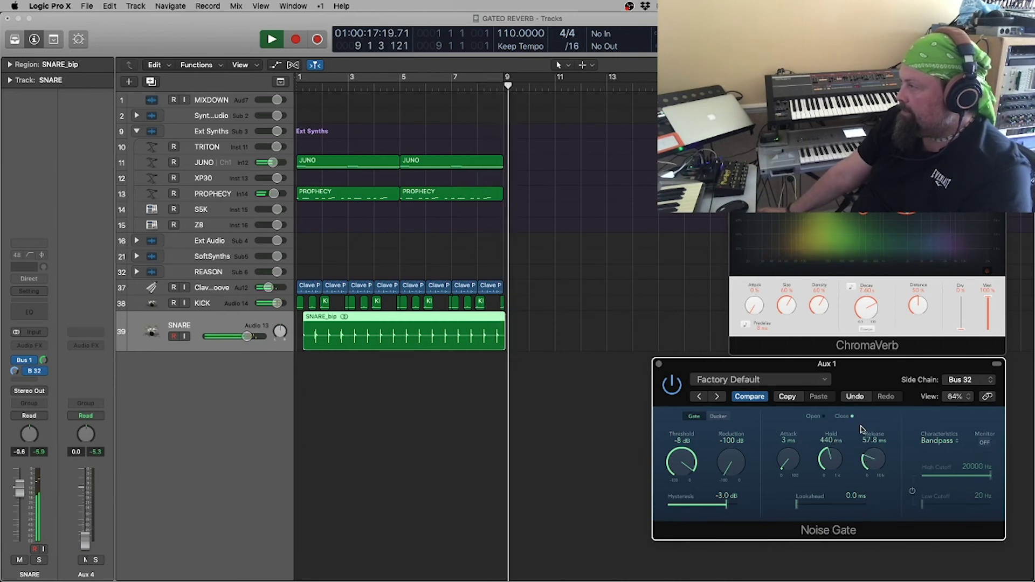
Cycle bars 1–9 and set the gate's release to 96.2 ms during playback
key(space)
key(c)
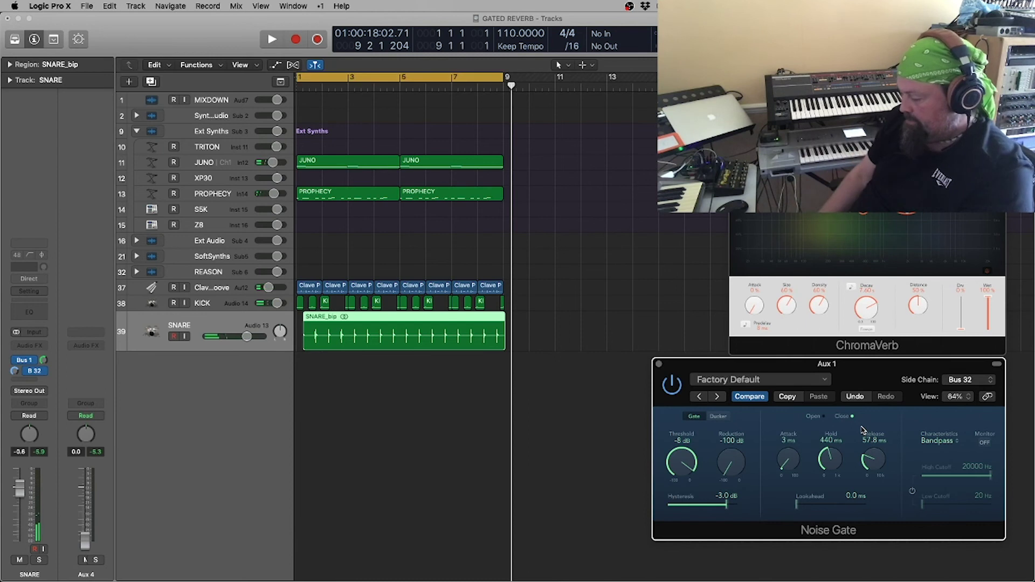
key(space)
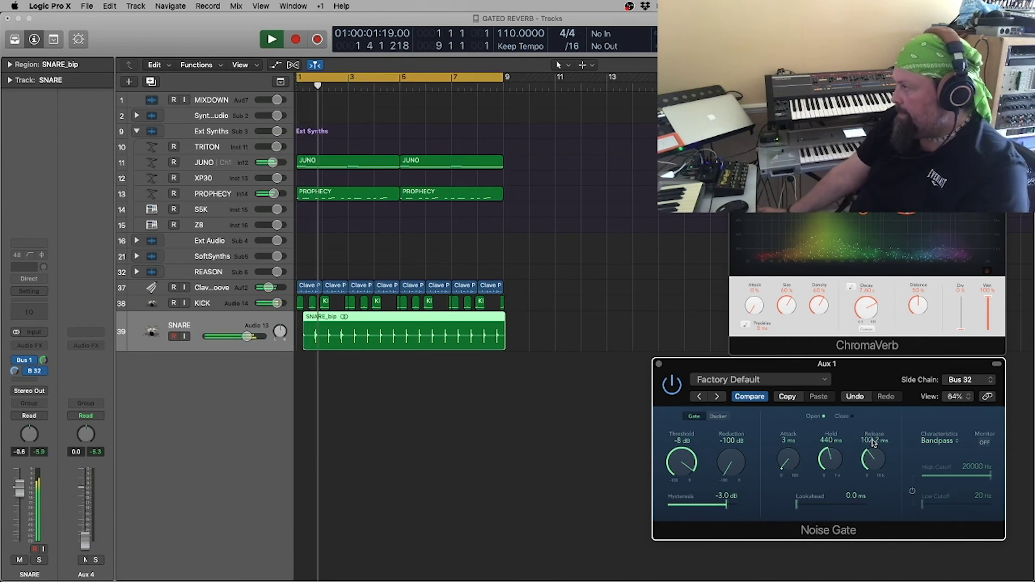
mouse_move(879, 447)
mouse_down()
mouse_move(875, 434)
mouse_move(829, 448)
mouse_move(872, 461)
mouse_up()
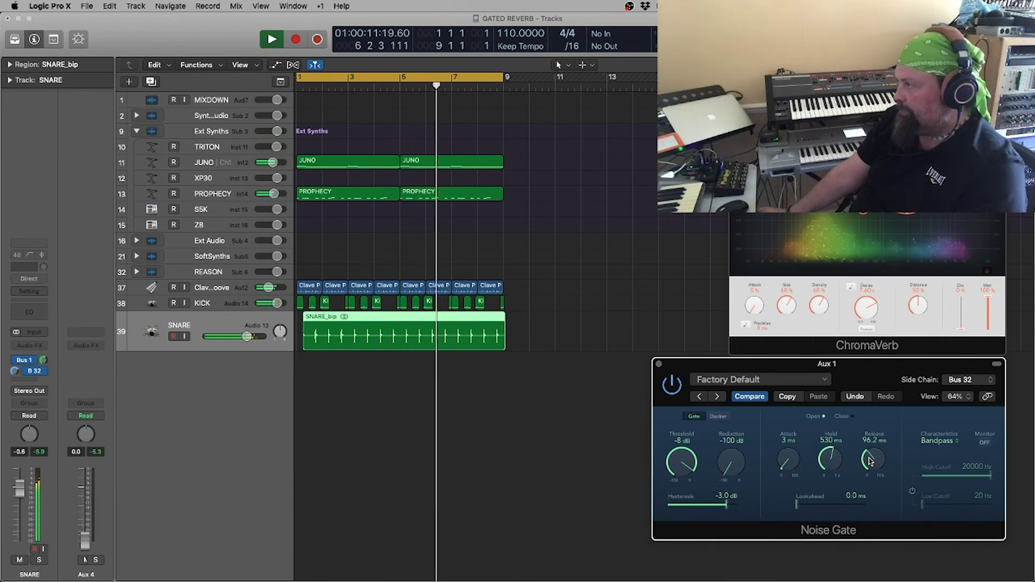
Drop the SNARE fader to -6.2 dB, replay from bar 1, then bring it back to -0.8 dB
key(space)
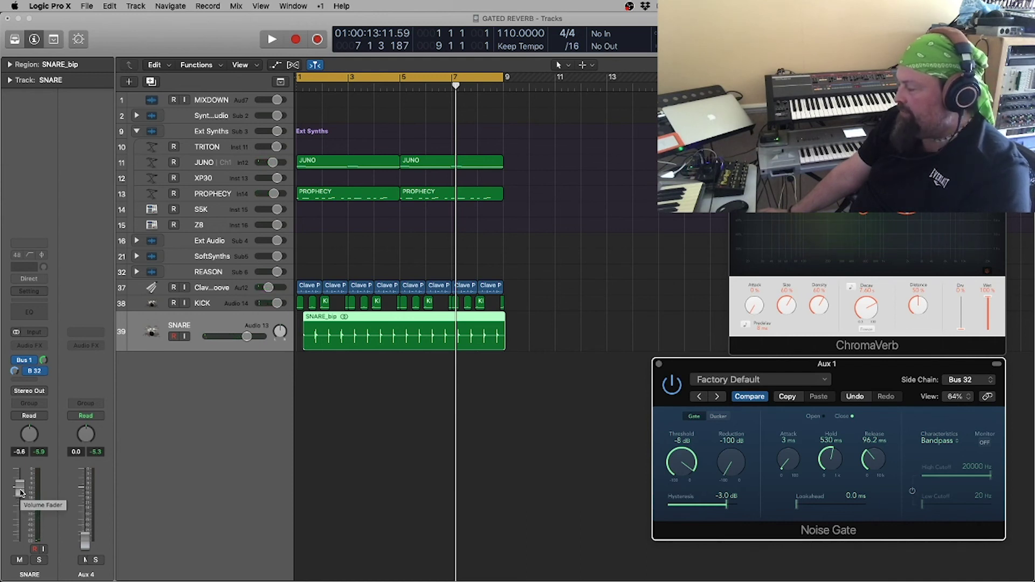
drag(21, 492, 22, 514)
key(Return)
key(space)
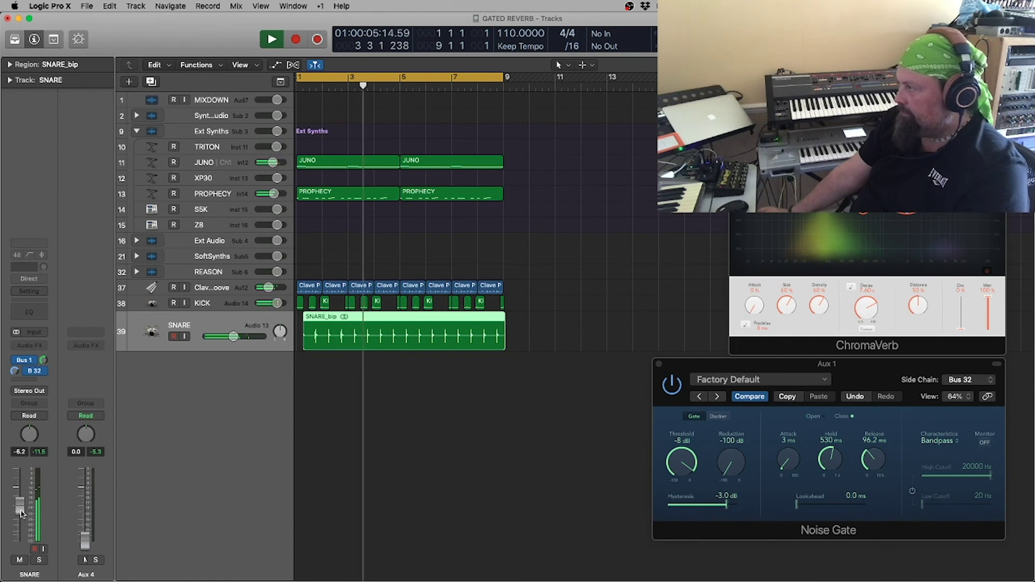
drag(21, 513, 19, 489)
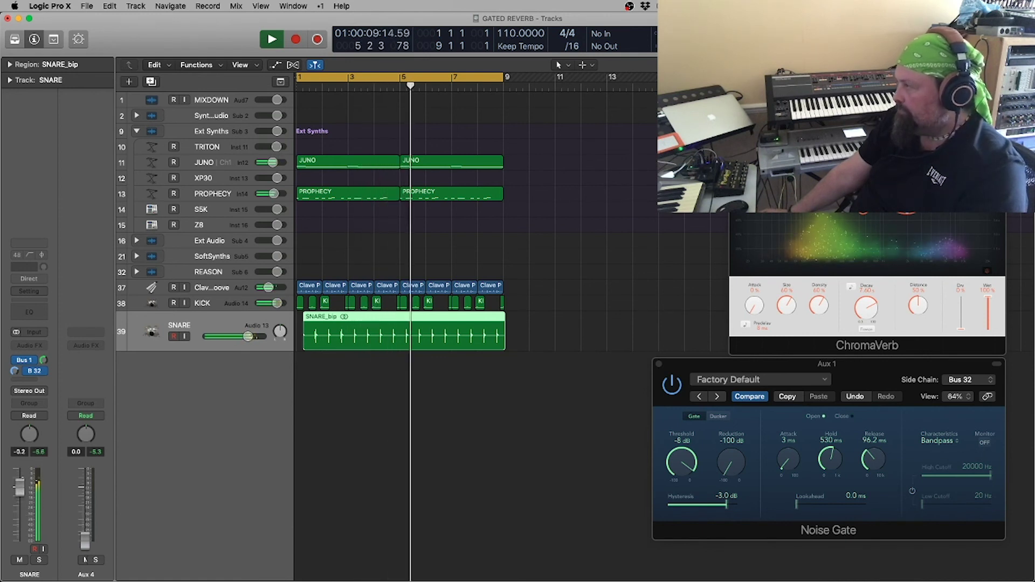
drag(20, 492, 20, 491)
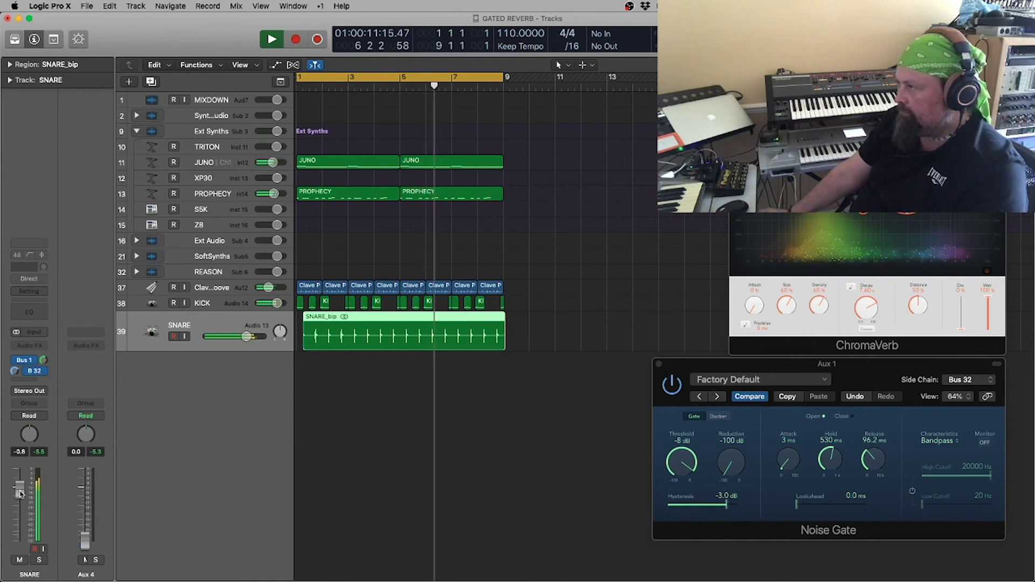
key(space)
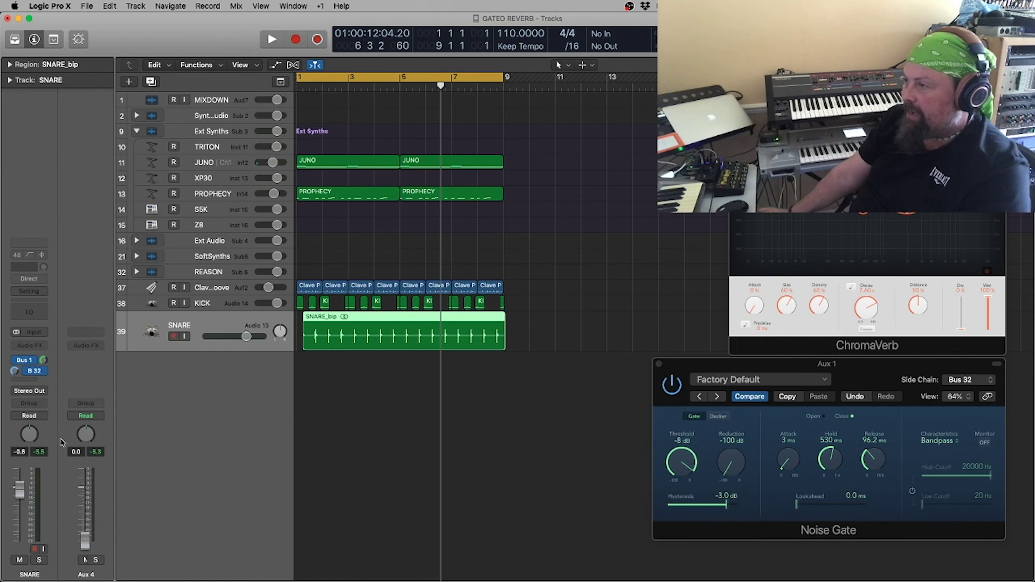
Show Aux 1's ChromaVerb, Channel EQ and Noise Gate in the inspector via SNARE's Bus 1 send
click(26, 361)
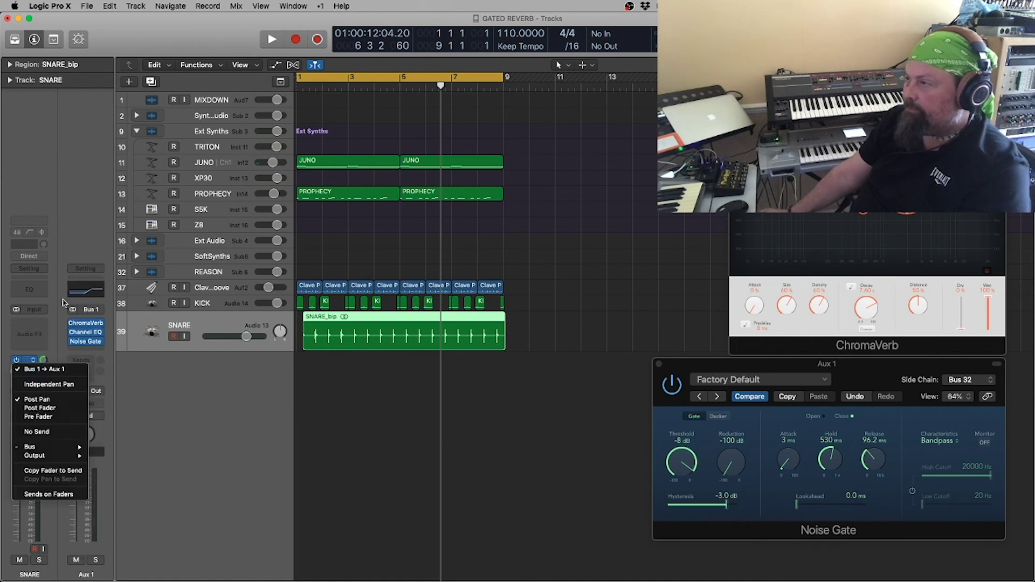
click(98, 262)
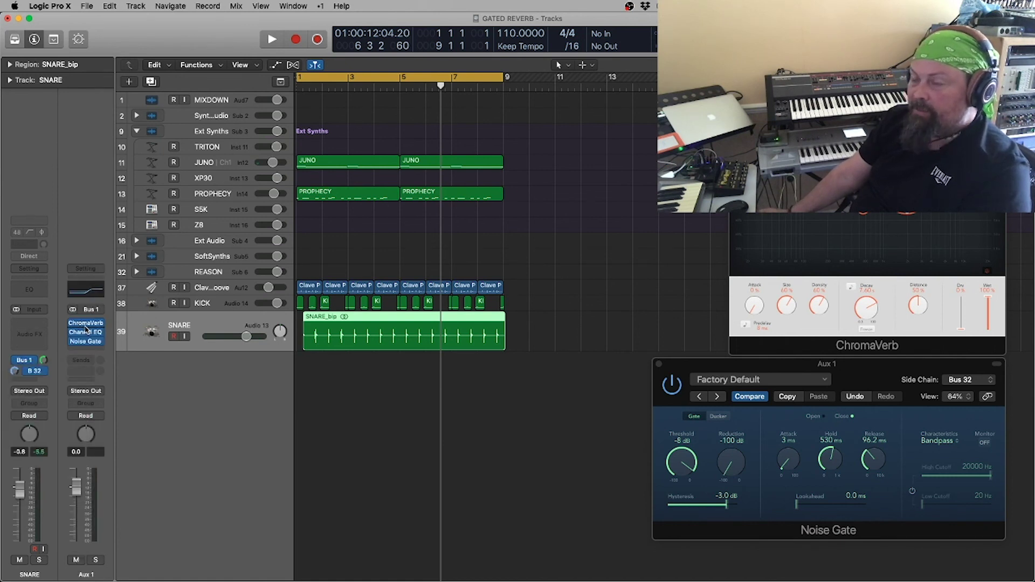
mouse_move(87, 346)
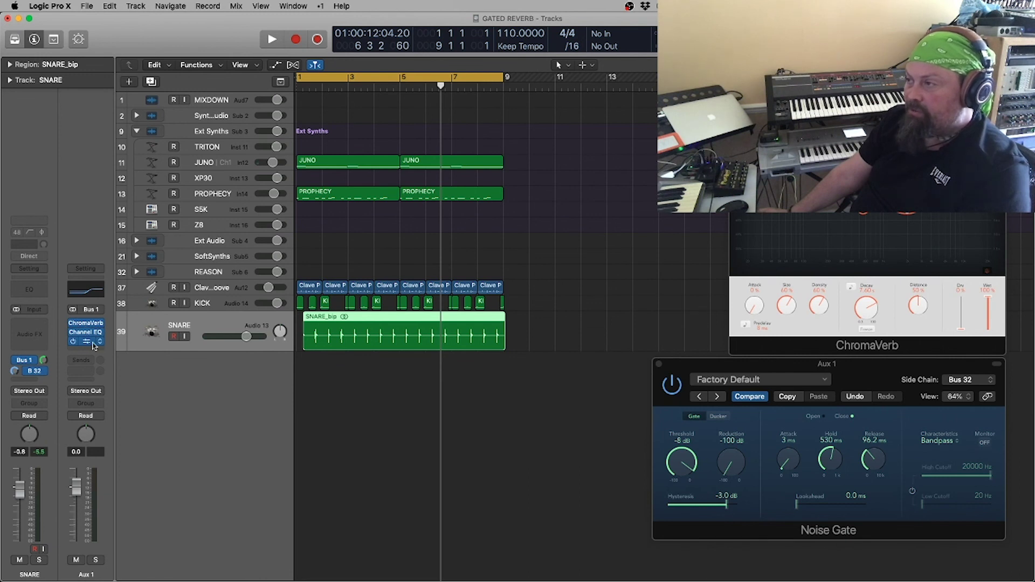